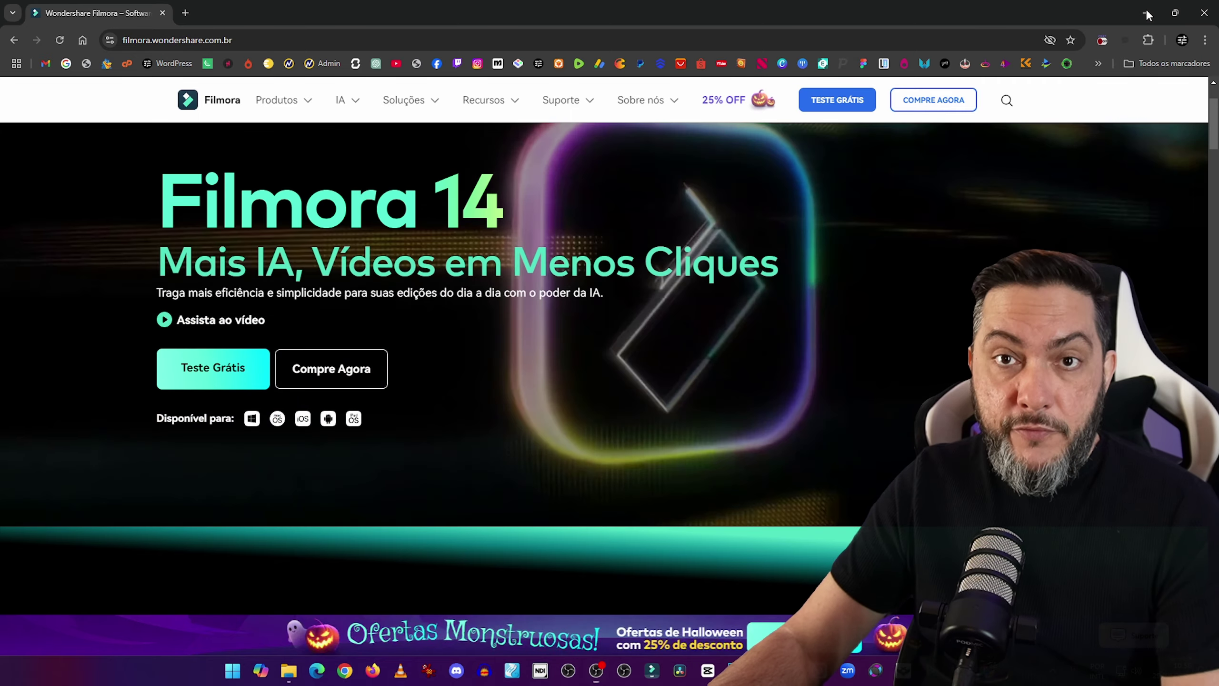
Switch to Filmora, check for updates and page through the new features of version 14.0.8.
click(1146, 13)
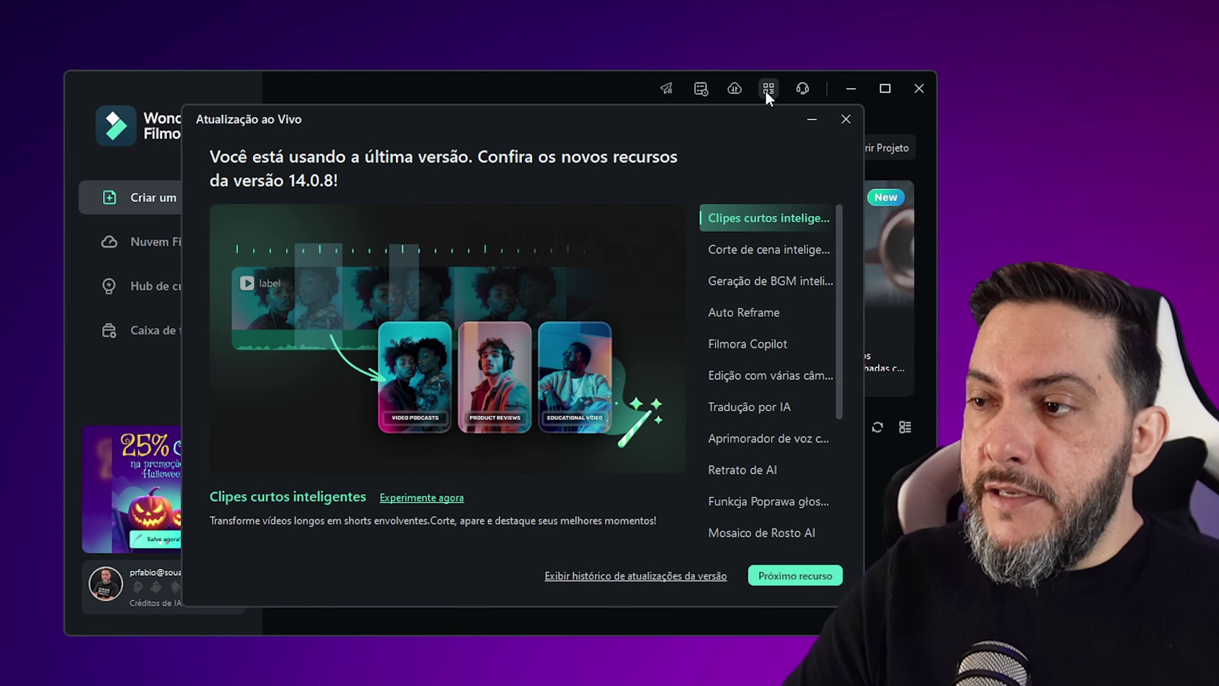
click(767, 90)
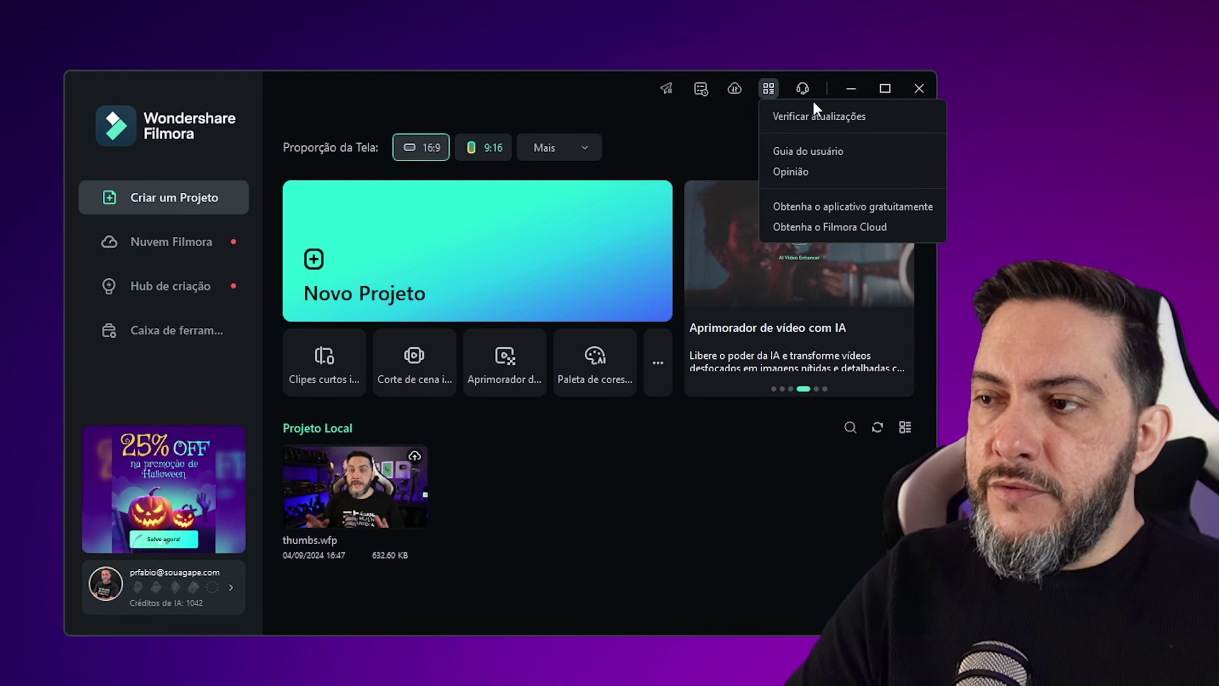
click(801, 120)
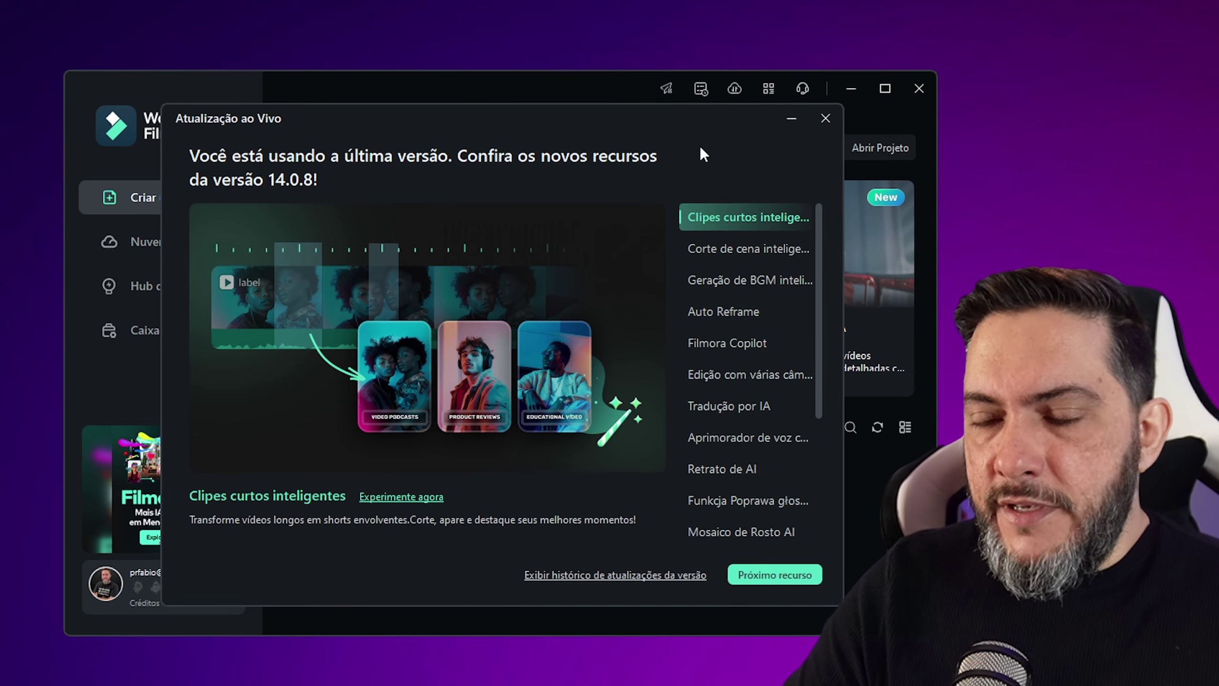
click(781, 576)
click(781, 576)
click(781, 575)
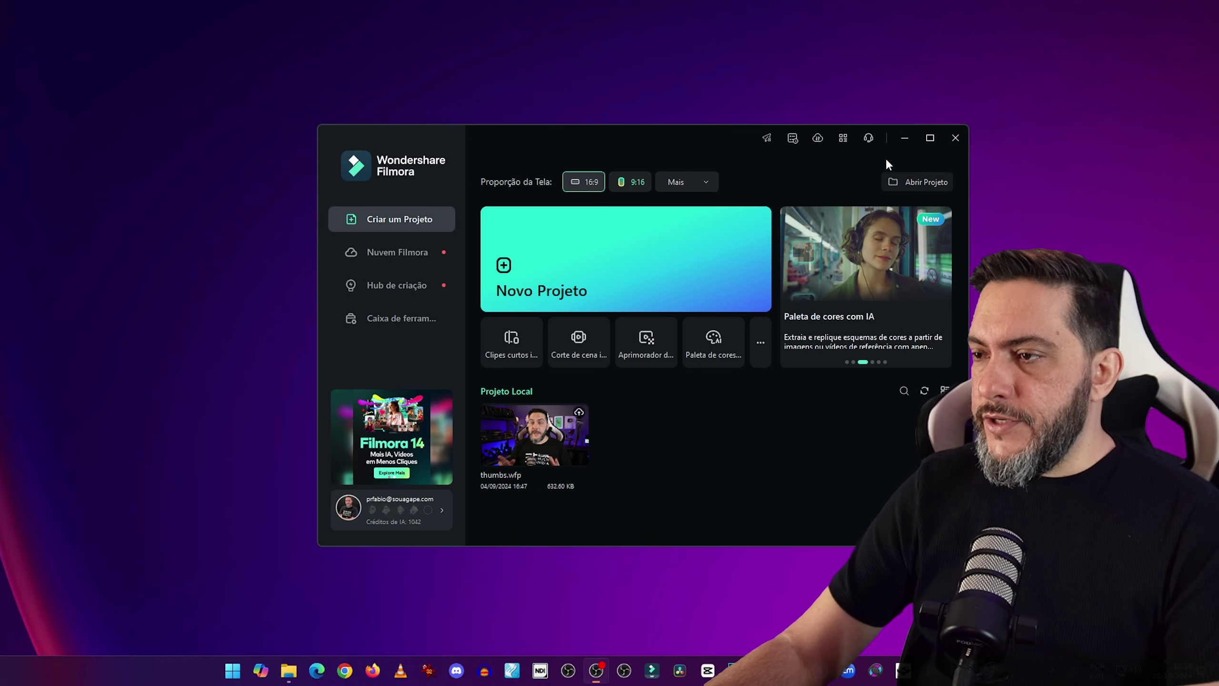
Create a new project and import the video clips Camera 01, Camera 02 and Camera 03.
click(552, 265)
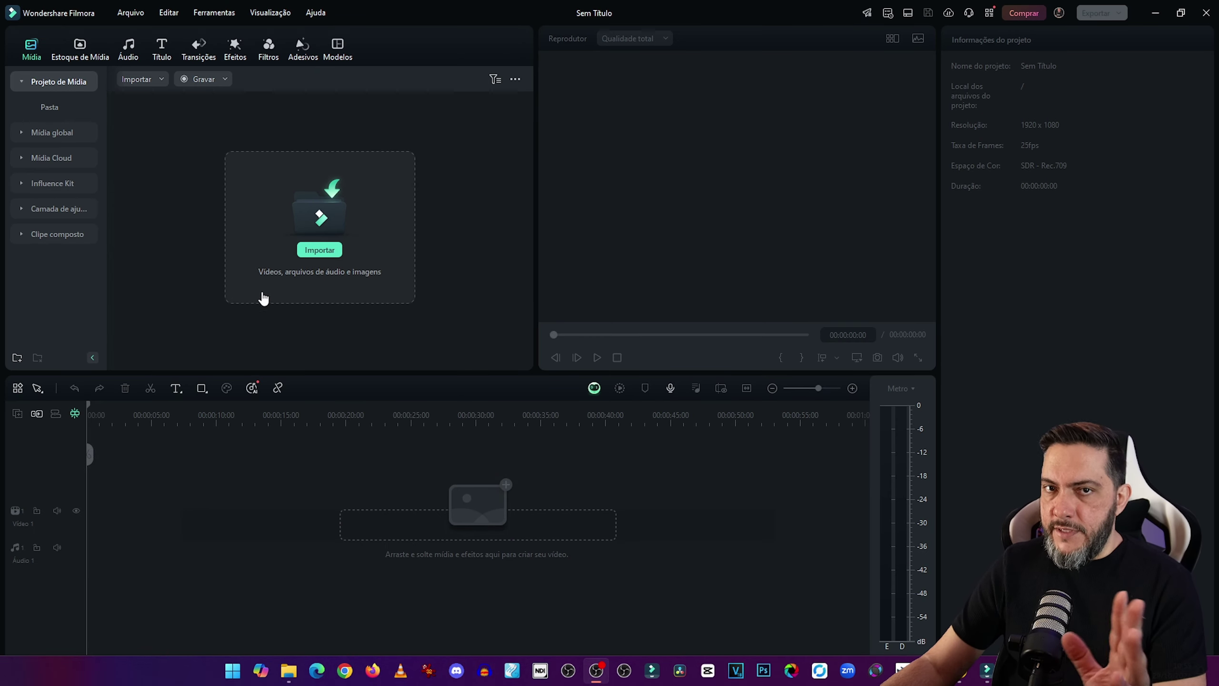
click(297, 254)
drag(485, 161, 242, 155)
click(502, 318)
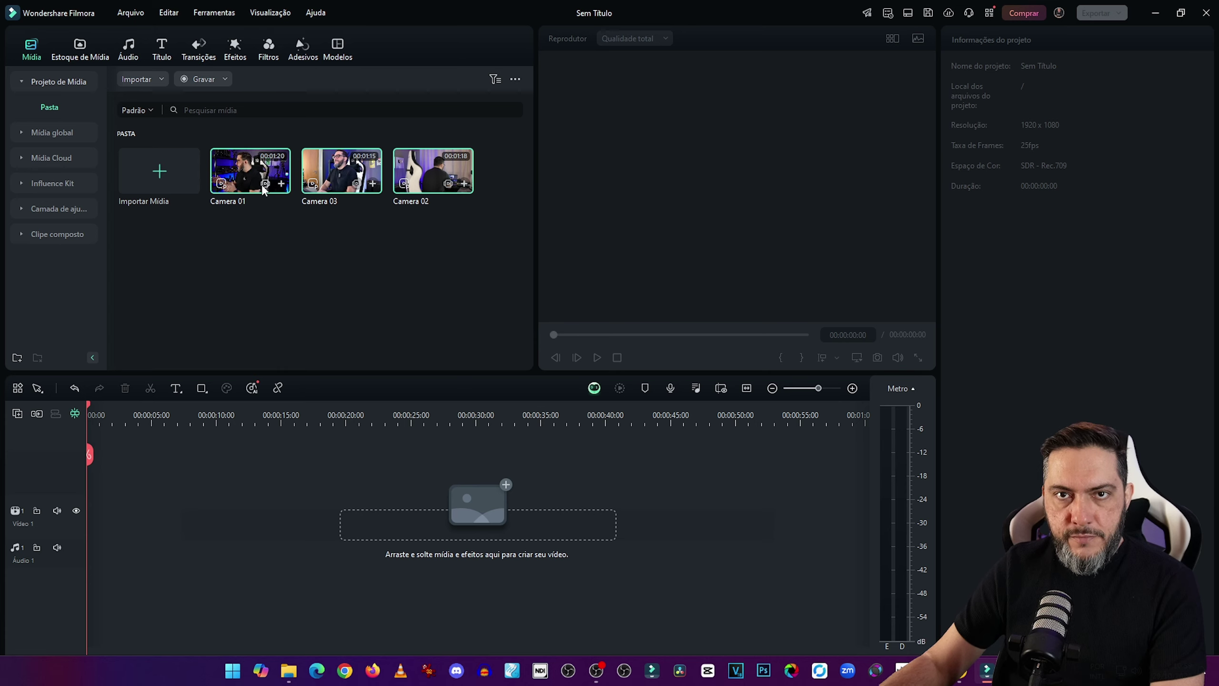
Create a multi-camera clip named Edicao Multicamera from the three camera clips, synchronised by Áudio with automatic proxy creation.
drag(500, 144, 248, 208)
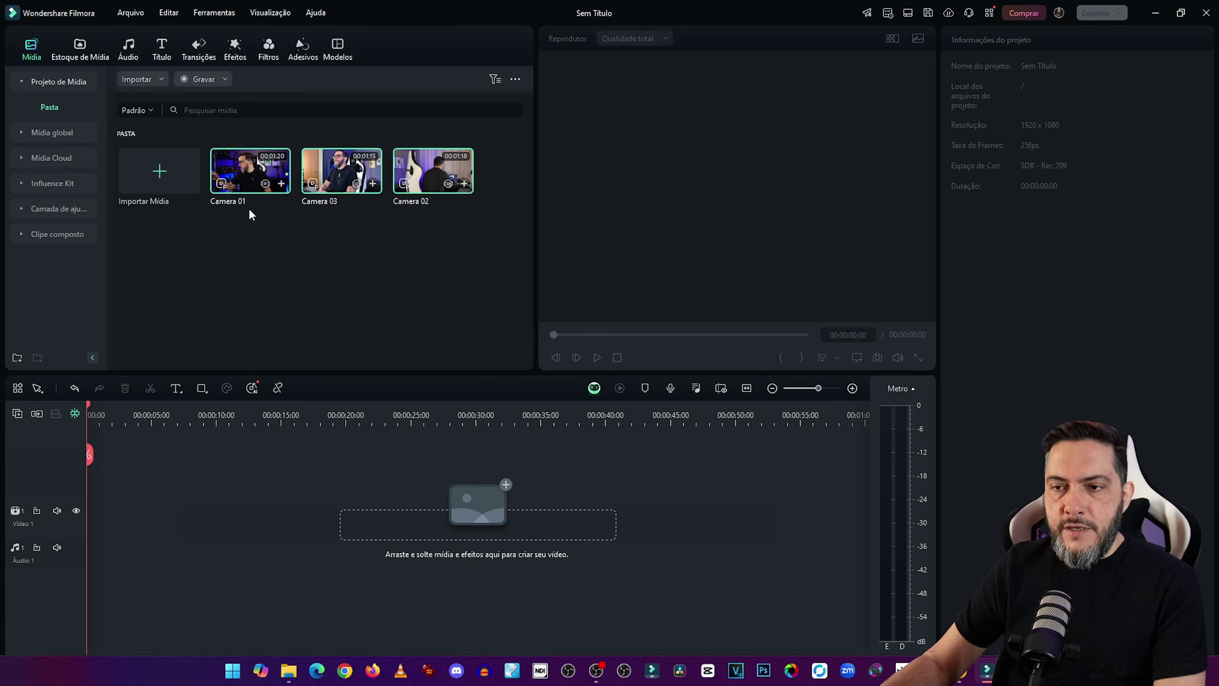
right_click(265, 181)
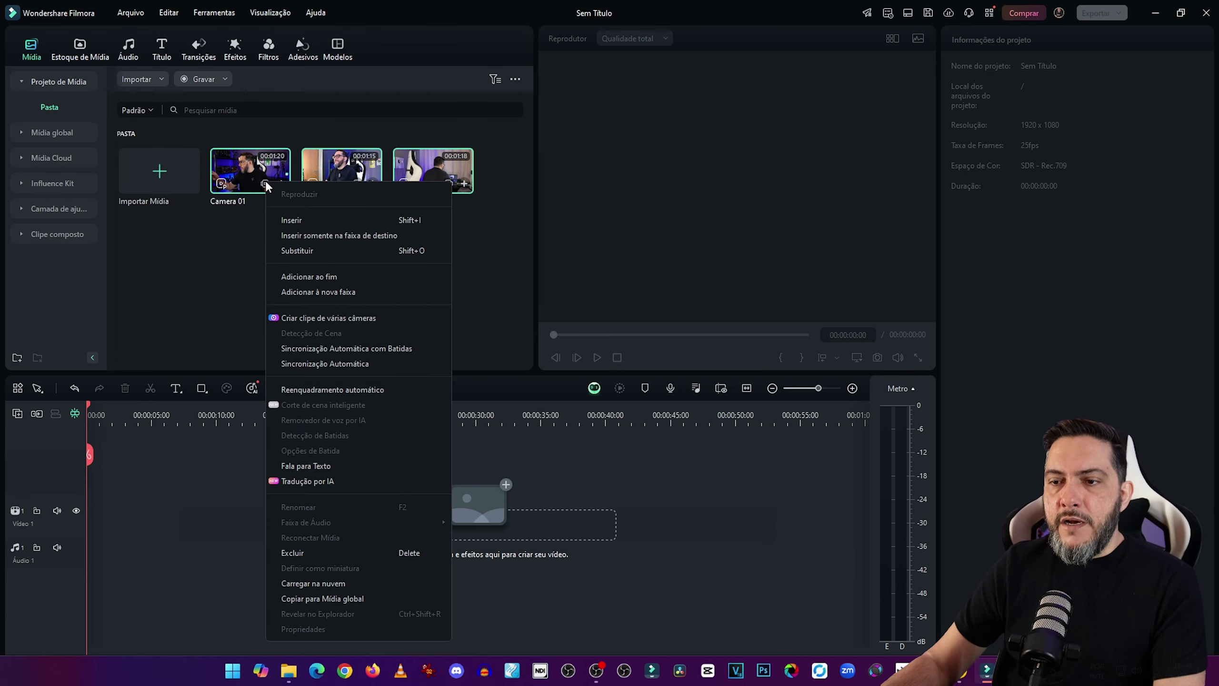
click(333, 318)
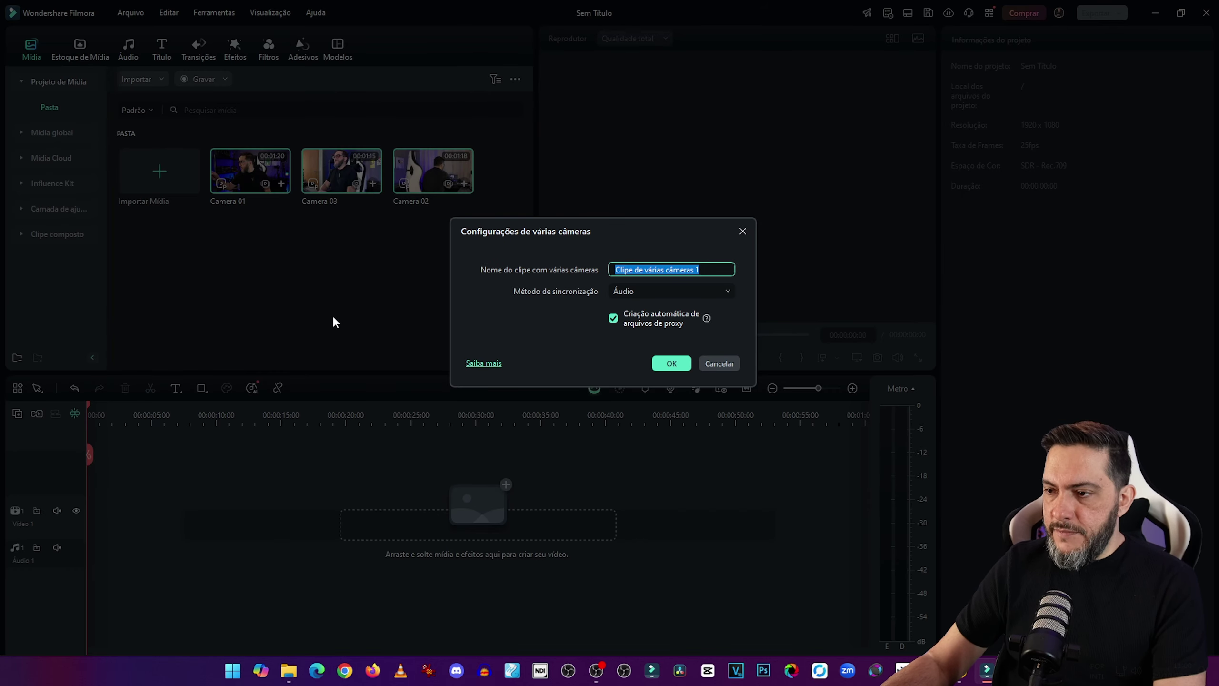
text(Edicao Multicamera)
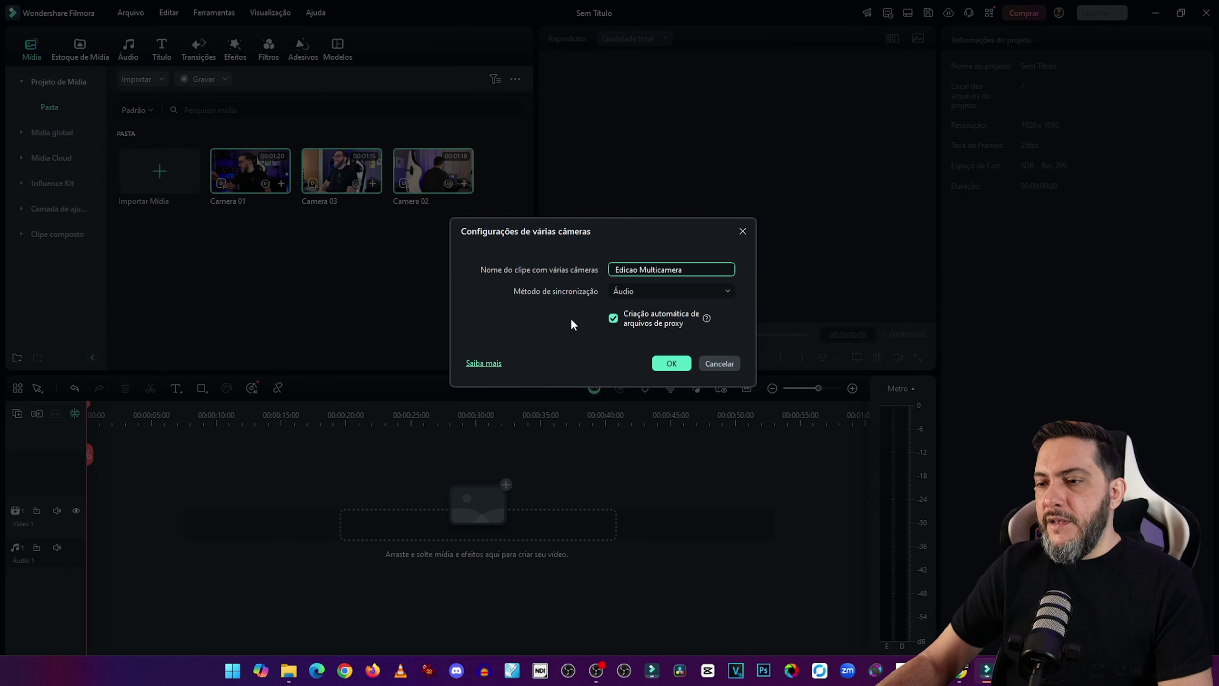
click(715, 290)
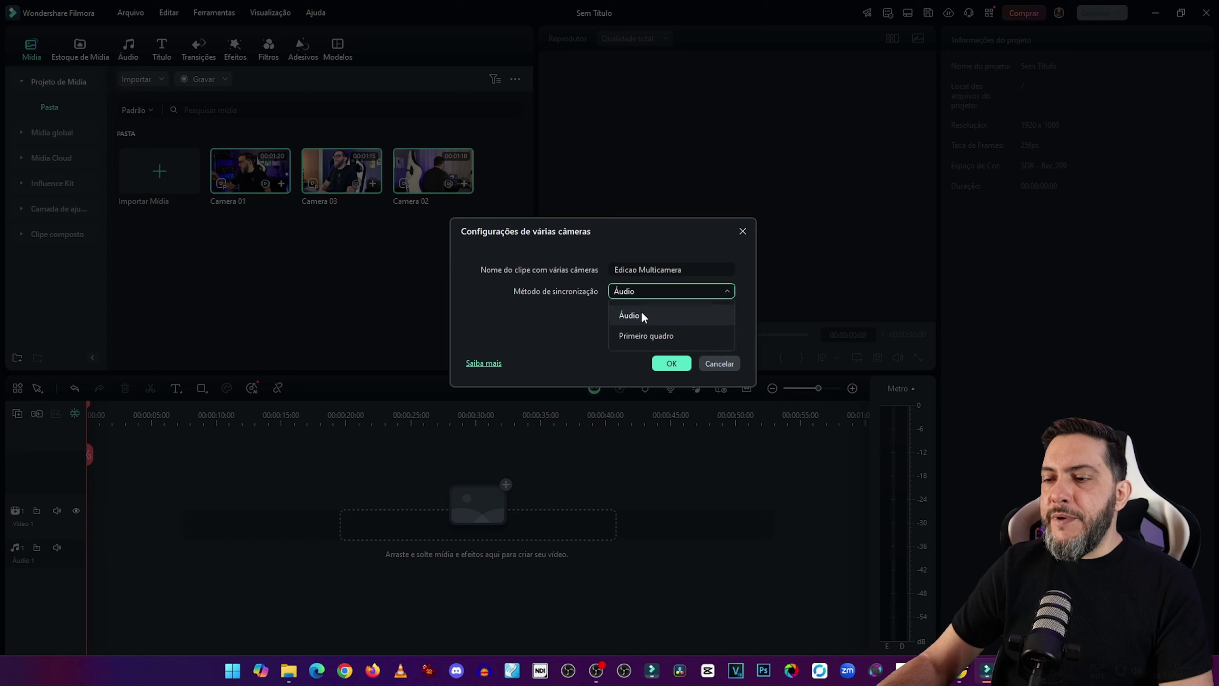
click(642, 314)
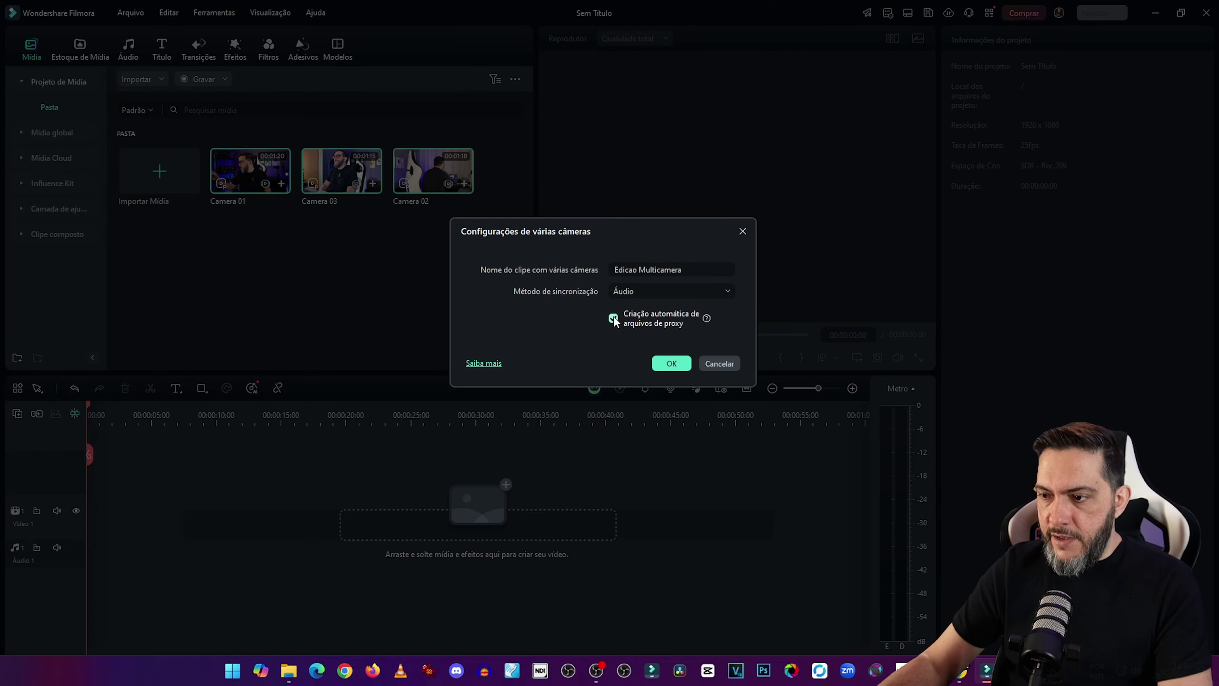
click(671, 364)
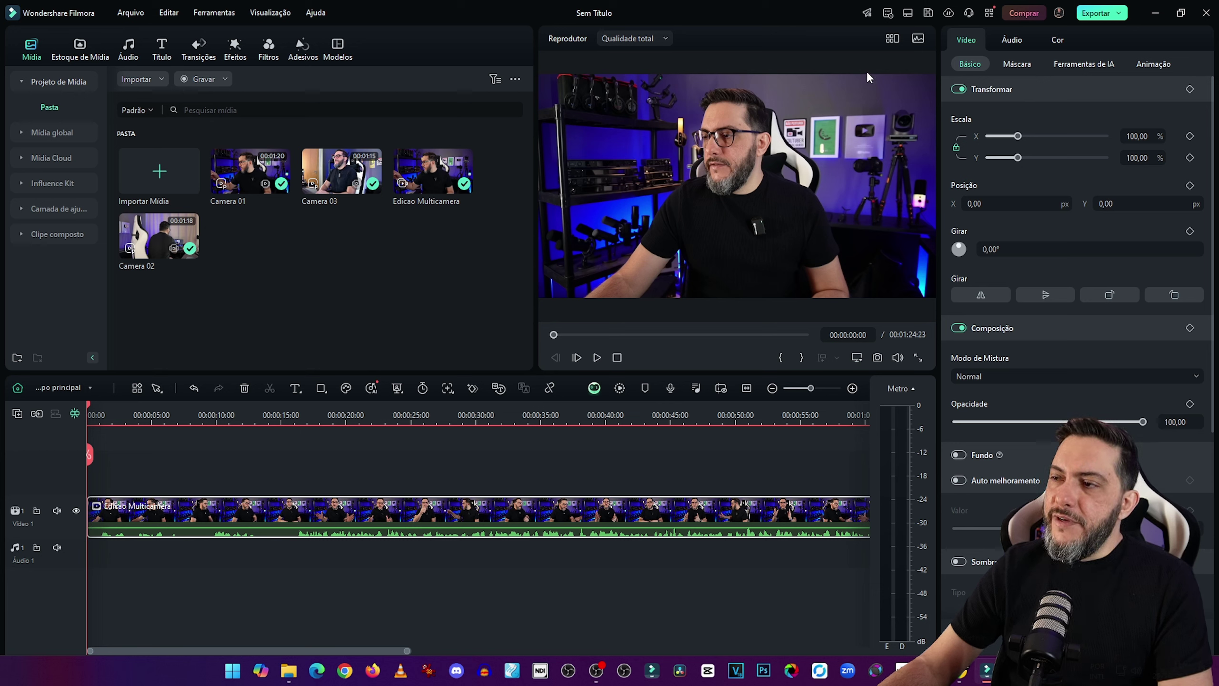
Turn on the multi-camera view in the player and play the clip from about 16 seconds.
click(888, 39)
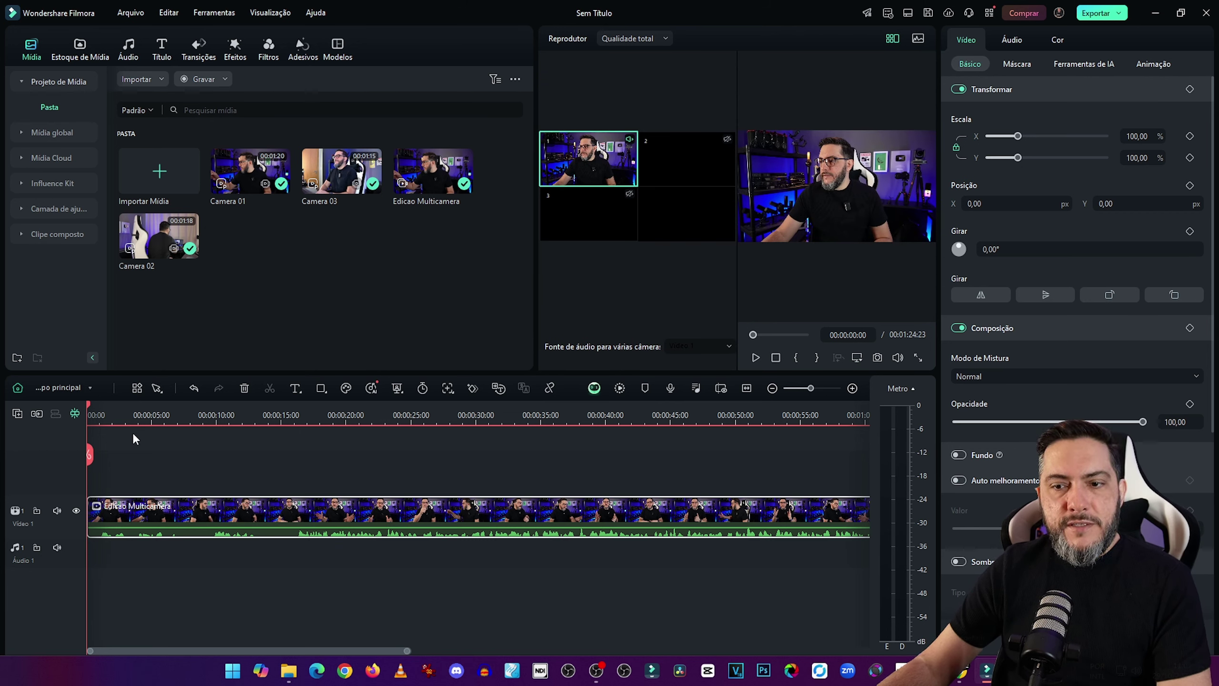
drag(90, 409, 295, 436)
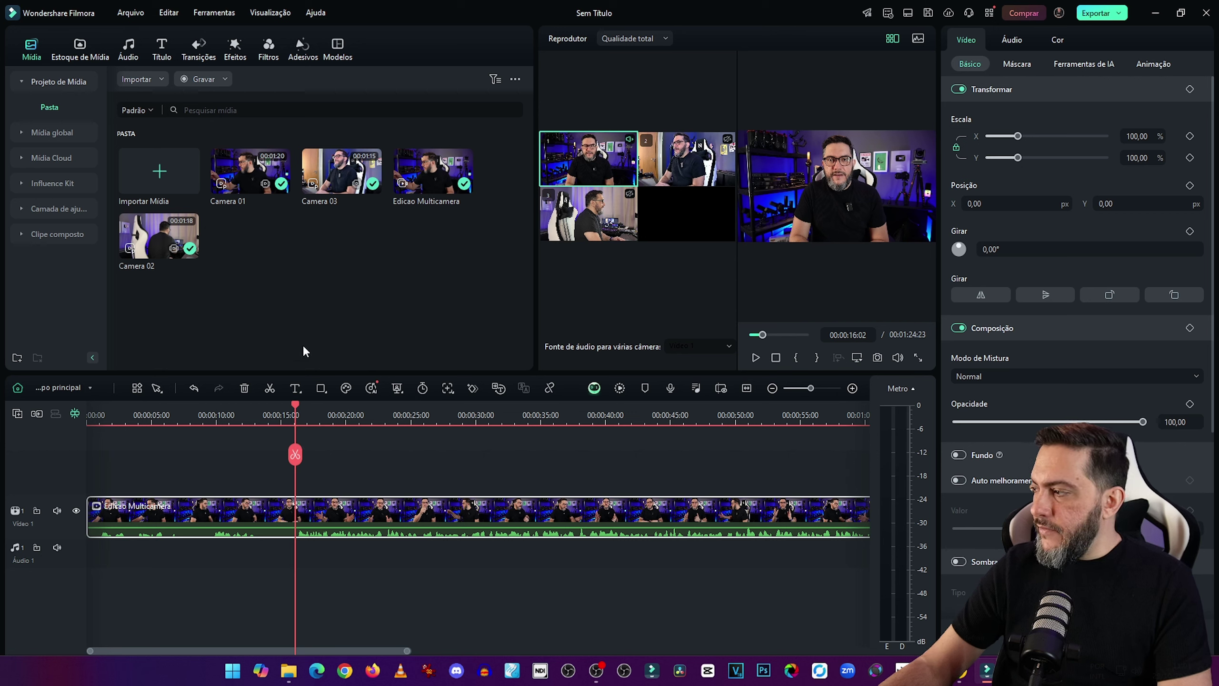
key(space)
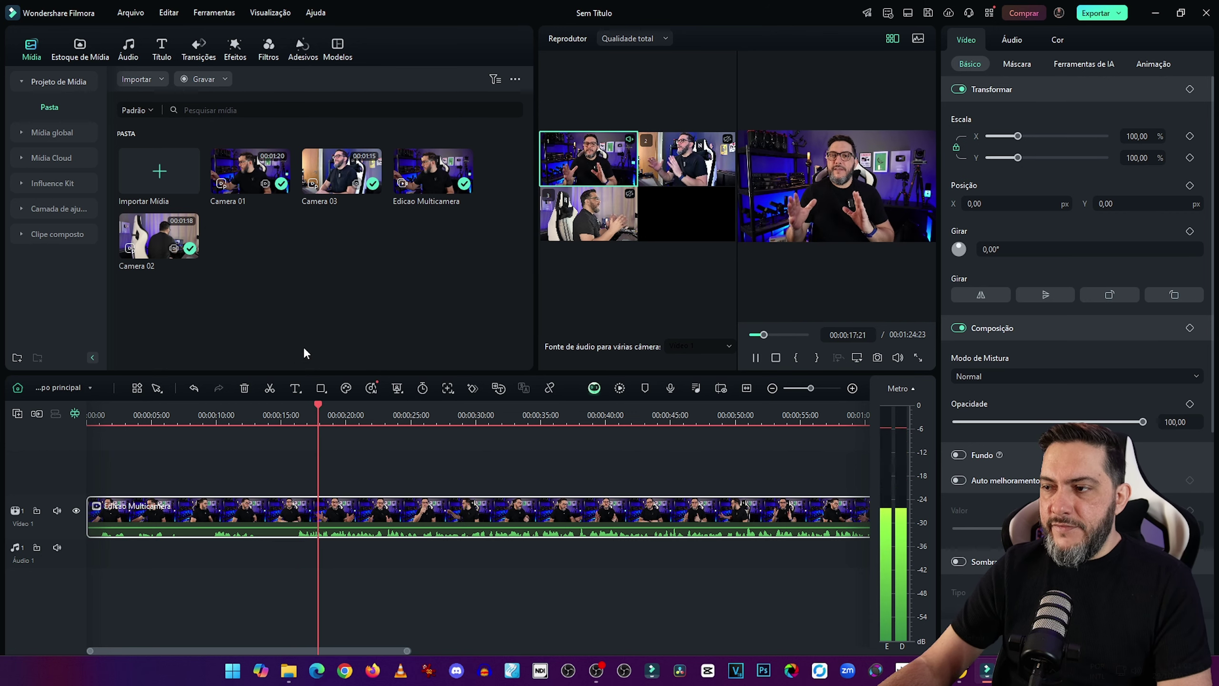
Split the multi-camera clip at 00:00:16:01, delete its opening part and move the remainder to the start of the timeline.
click(294, 407)
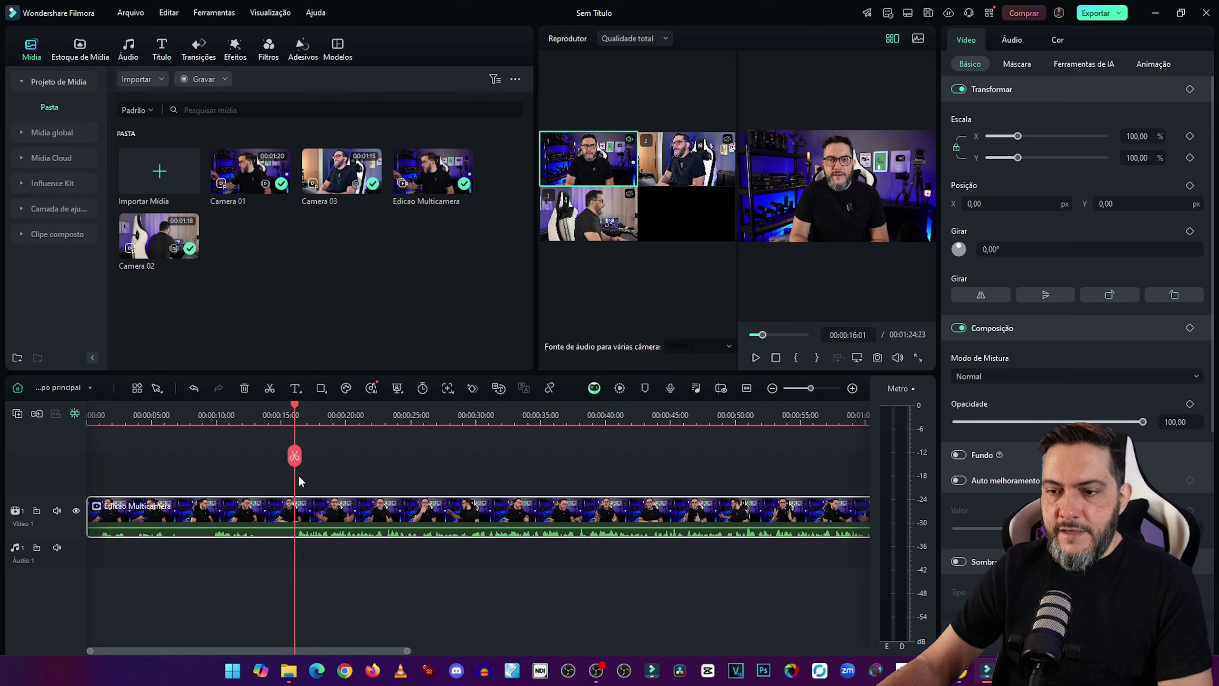
click(294, 456)
click(240, 522)
key(Delete)
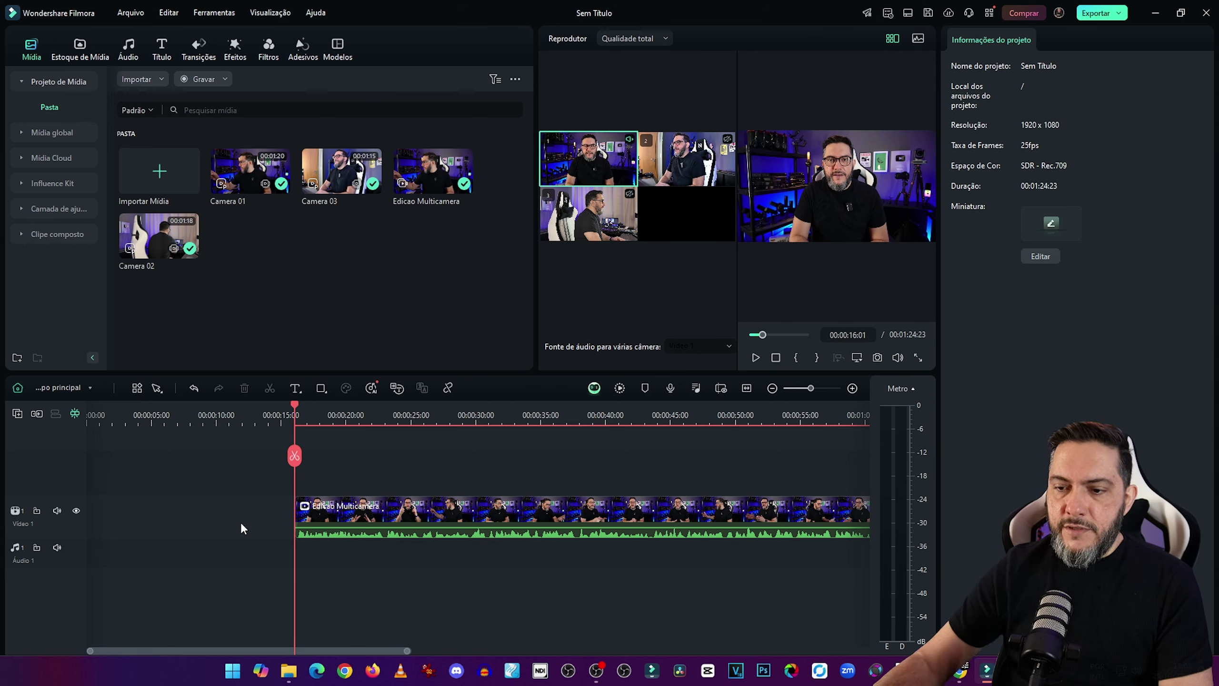
drag(429, 497, 228, 518)
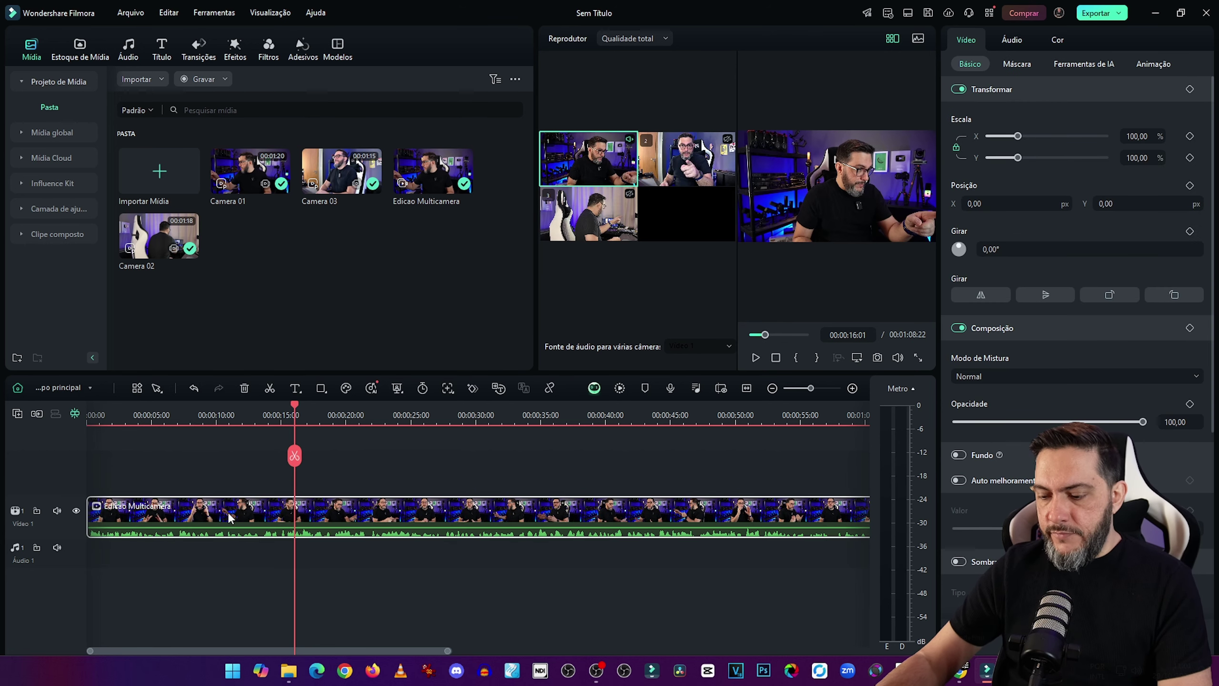
Widen the player area, and during playback from the start cut to camera 3 at about 10 seconds and camera 2 at about 15 seconds.
drag(531, 249, 334, 260)
drag(939, 367, 1015, 376)
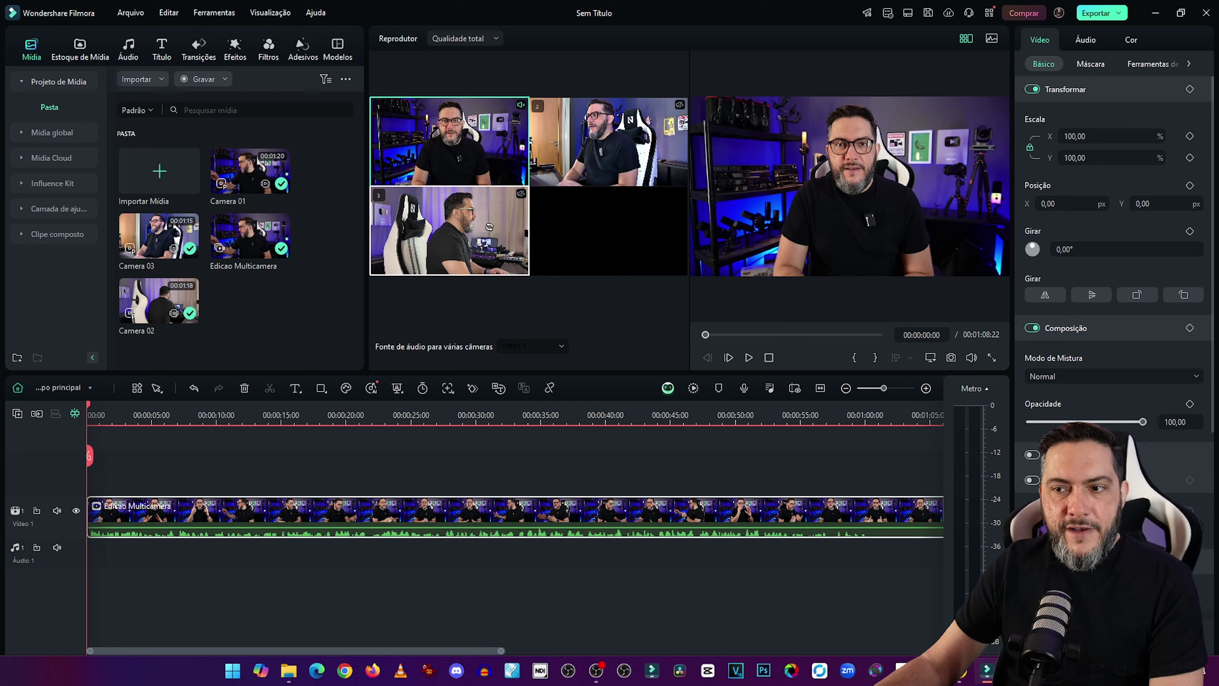
key(space)
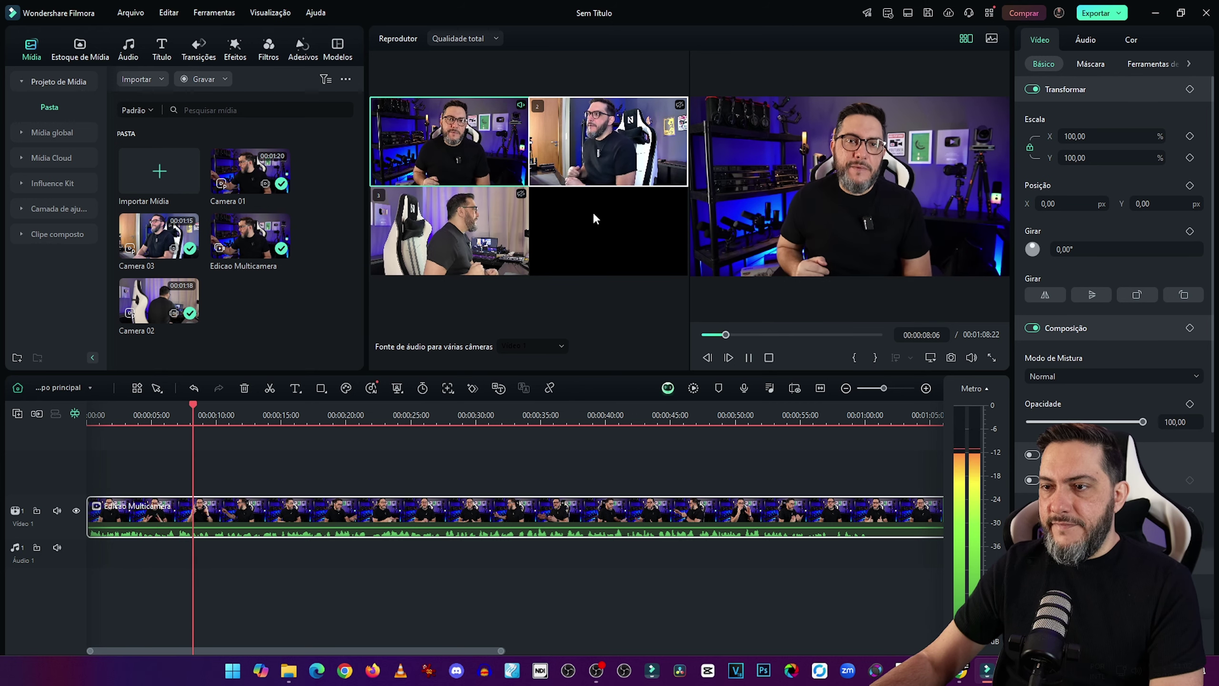
click(471, 223)
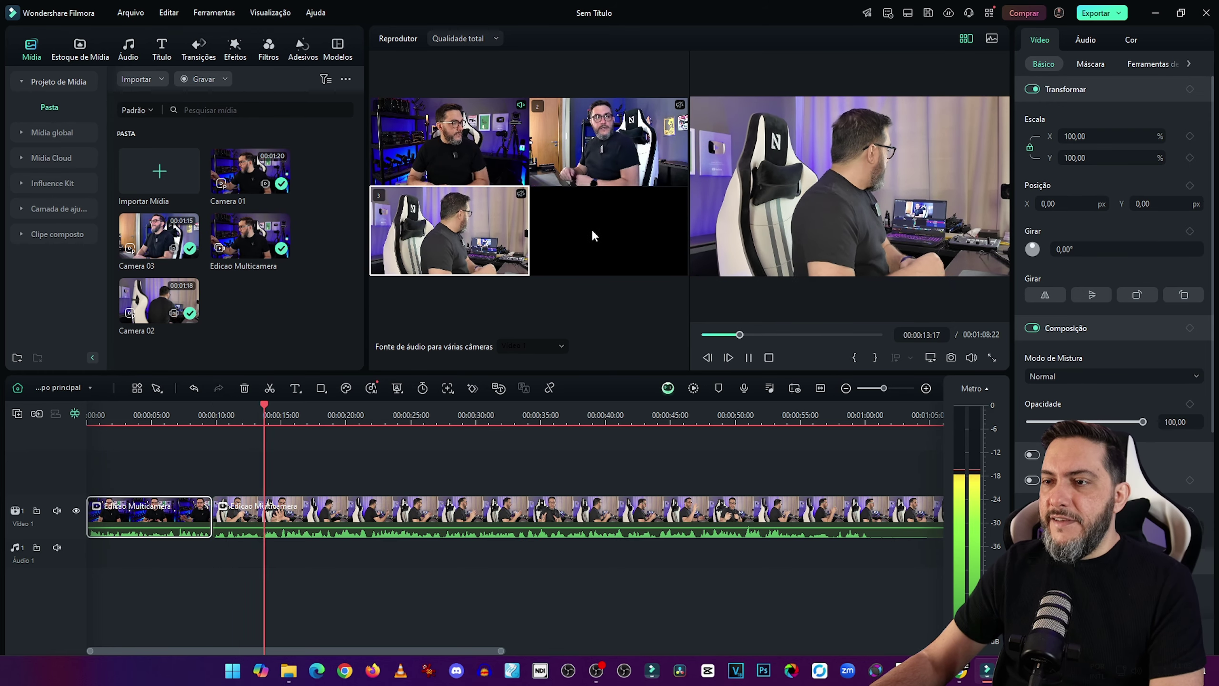
click(596, 154)
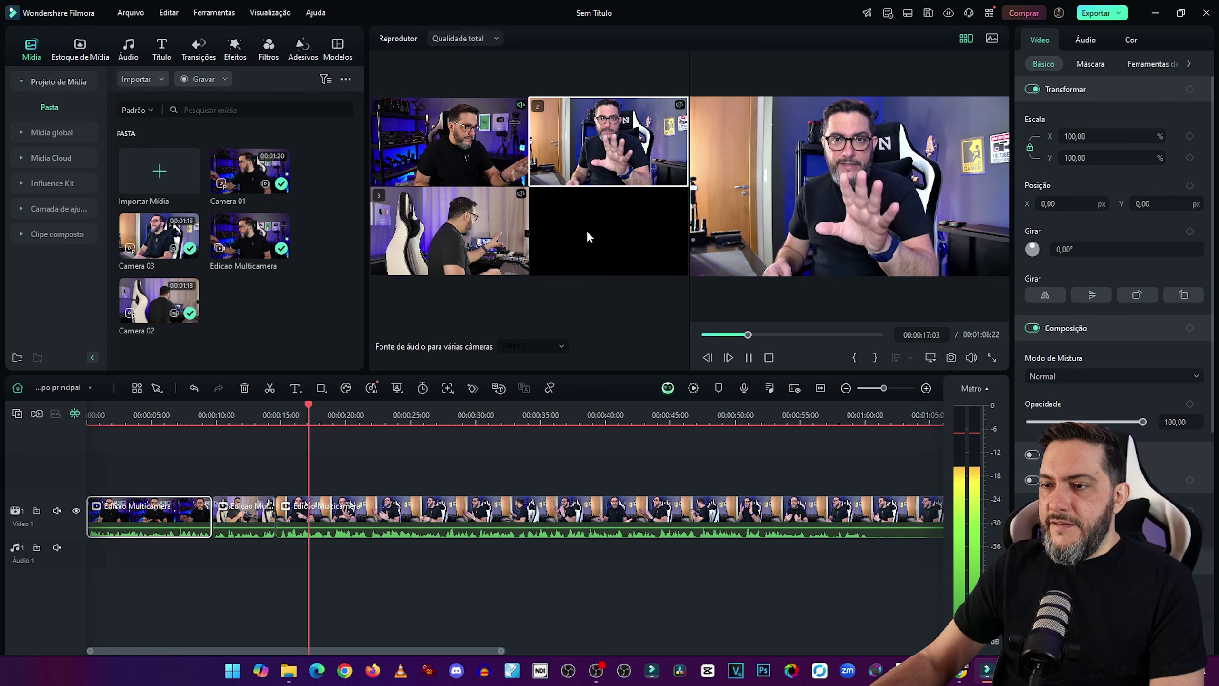
key(space)
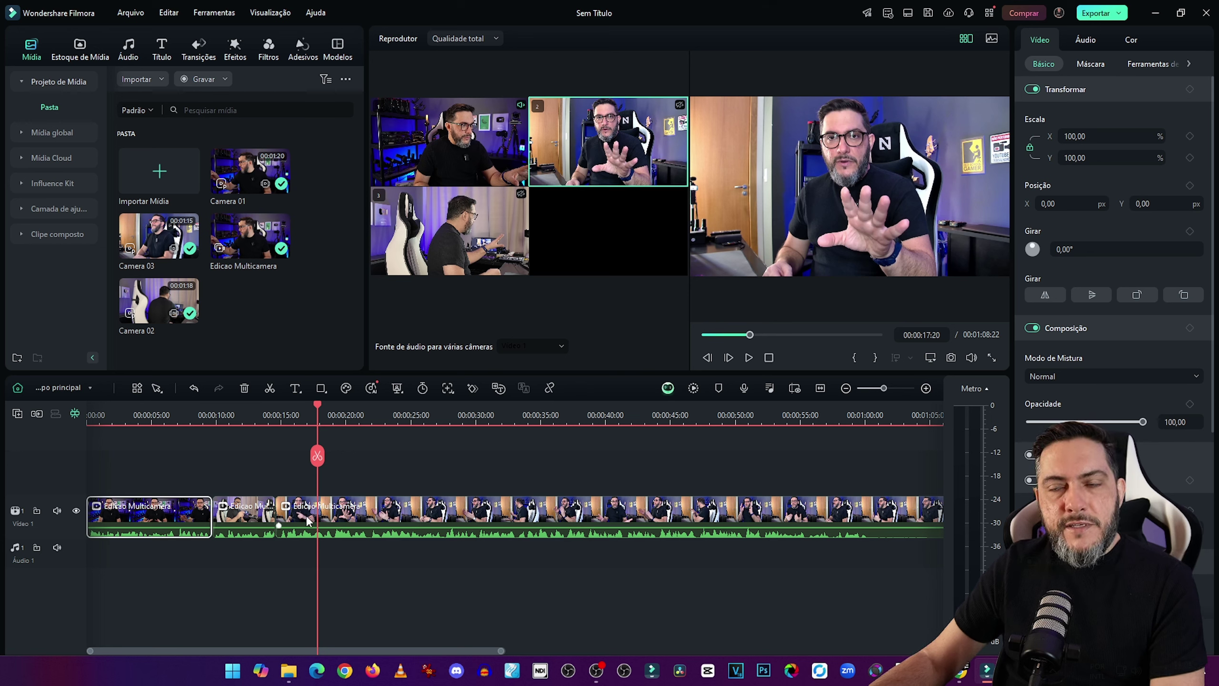
Resume playback and cut to camera 1 at about 21 seconds, camera 3 at 30, camera 1 at 35, camera 2 at 37 and camera 1 at 39.
key(space)
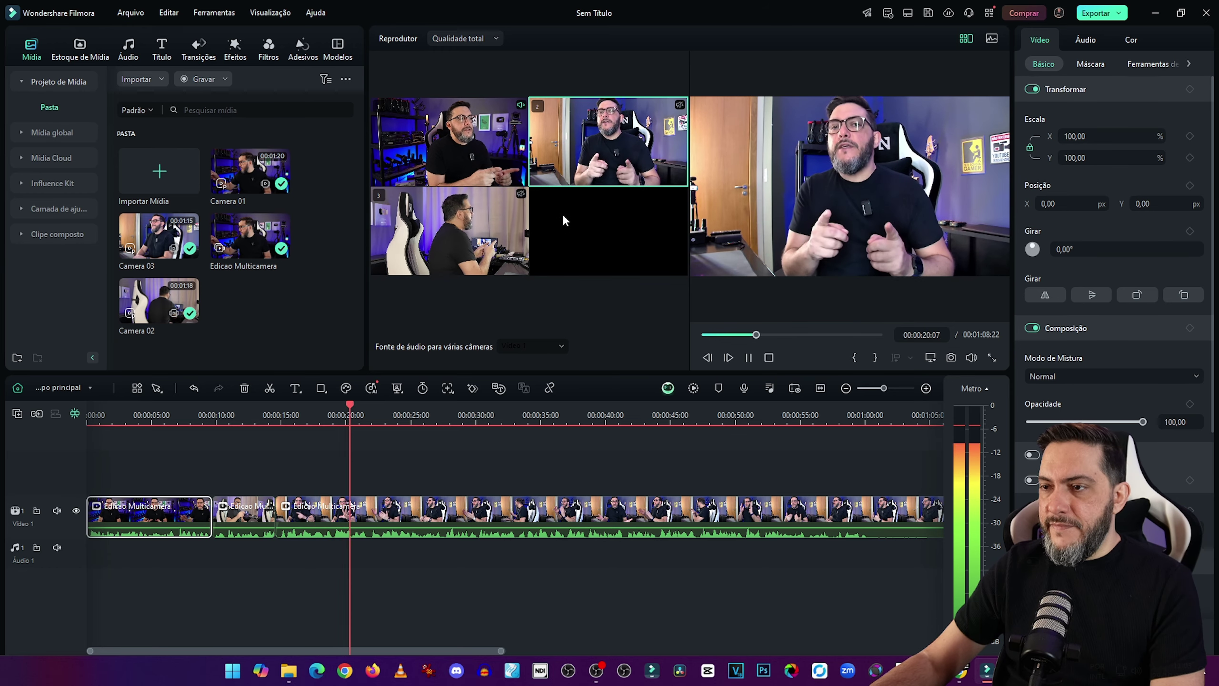
click(479, 138)
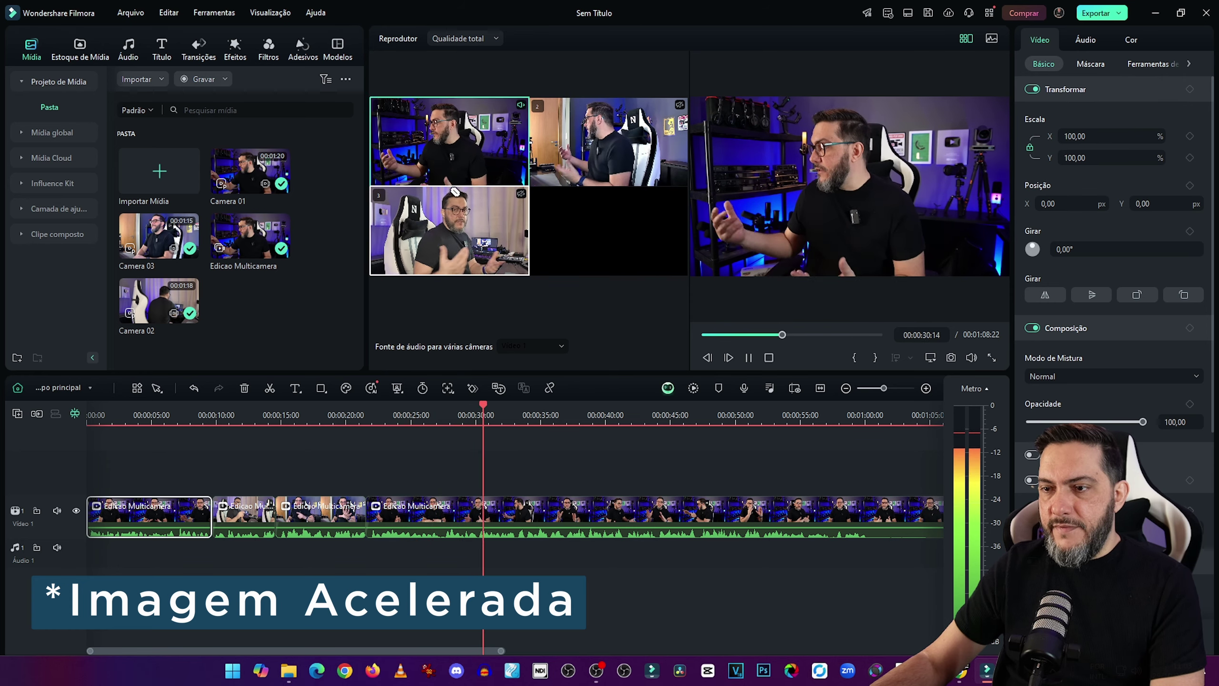
click(500, 247)
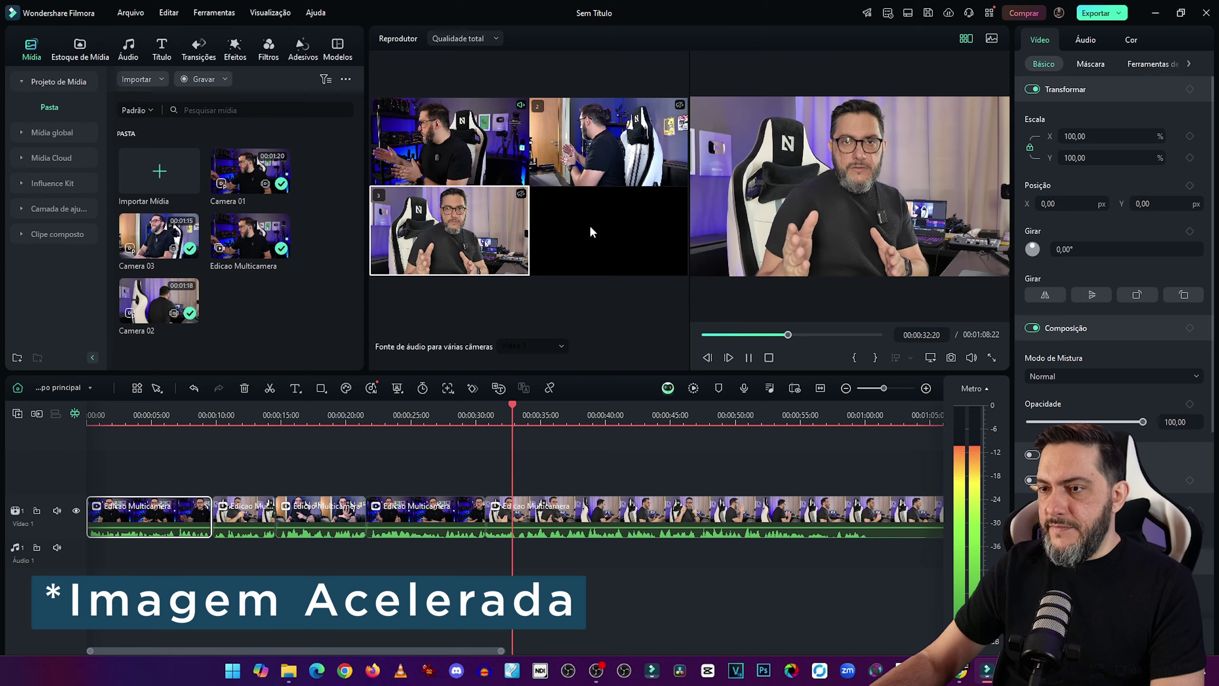
key(1)
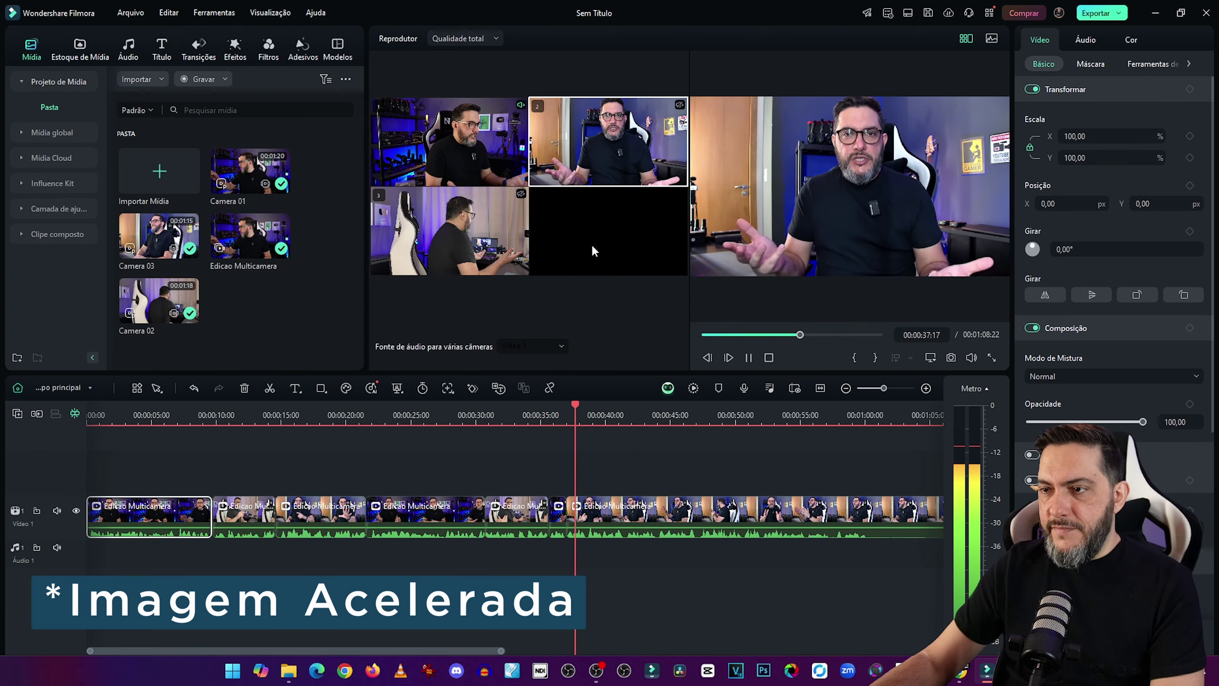
key(2)
key(1)
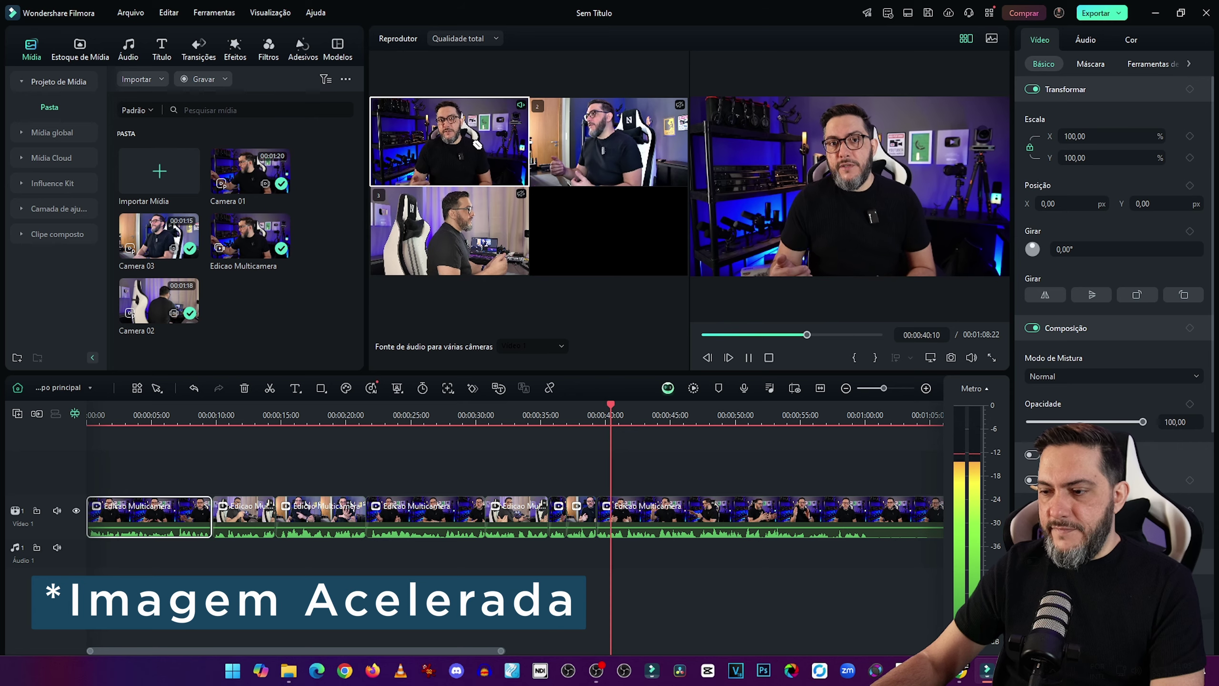
Cut to camera 3 at about 44 seconds, camera 2 at 49 and camera 1 at 53, and pause playback.
key(3)
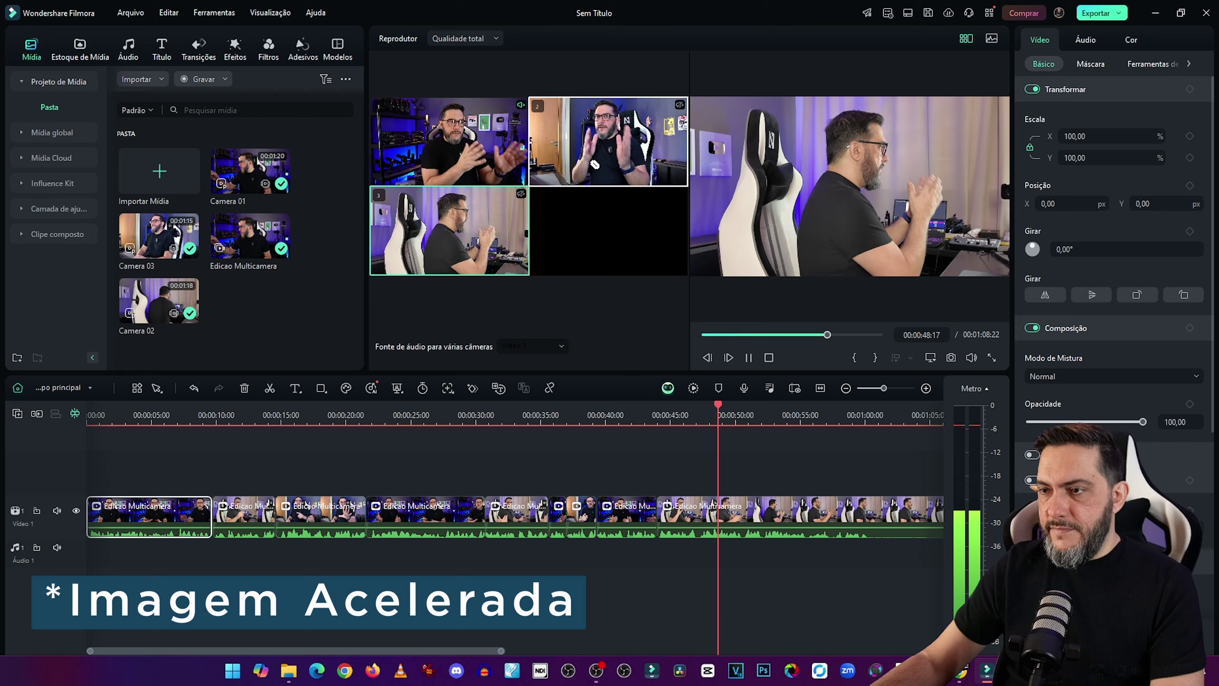
click(594, 165)
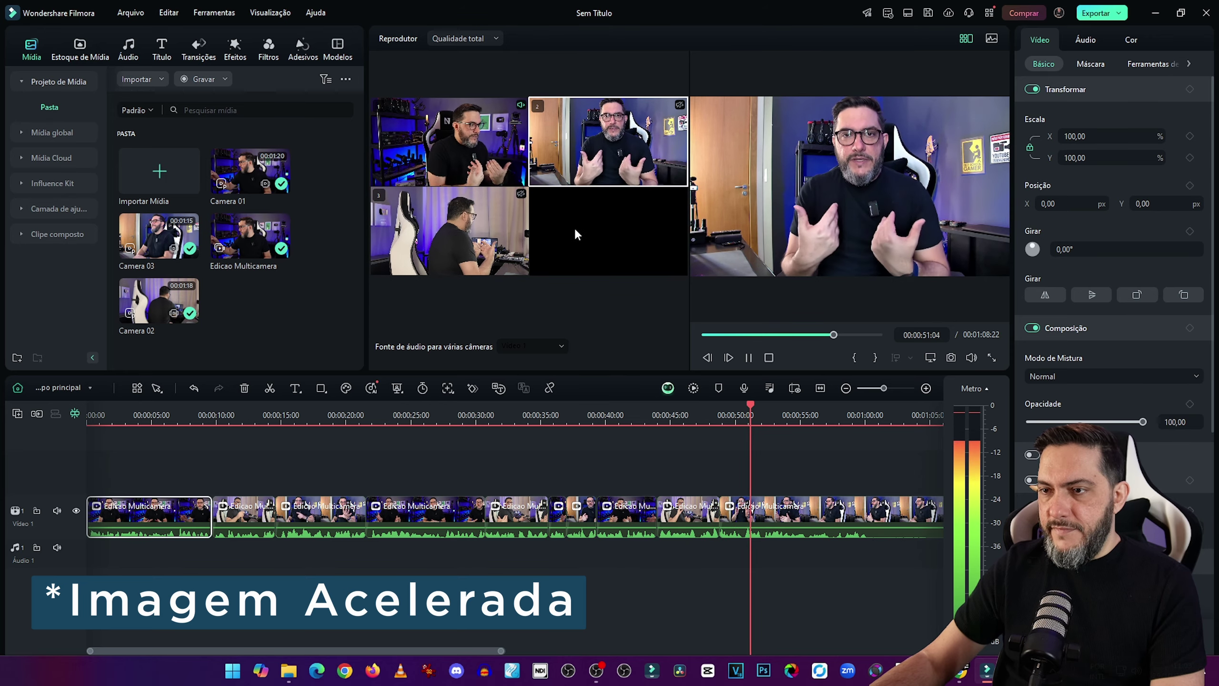
click(455, 153)
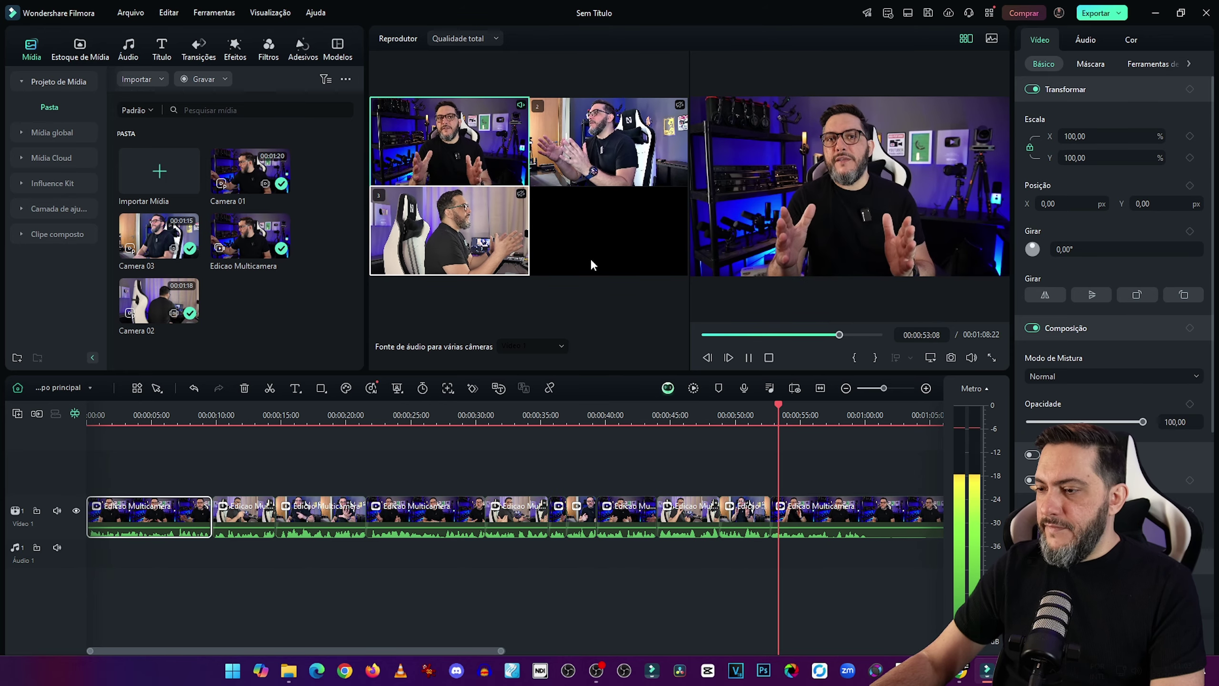
key(space)
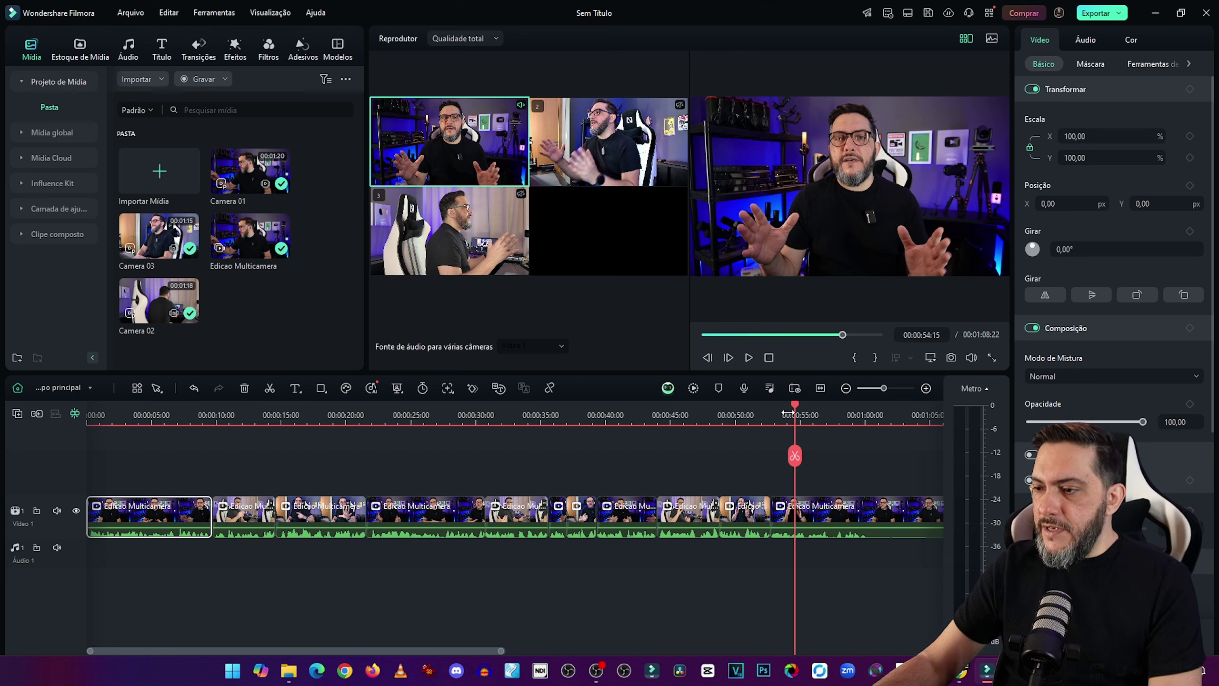
Return the playhead to about 8 seconds and enlarge the main preview by shrinking the camera grid.
drag(795, 406, 724, 408)
drag(304, 422, 193, 427)
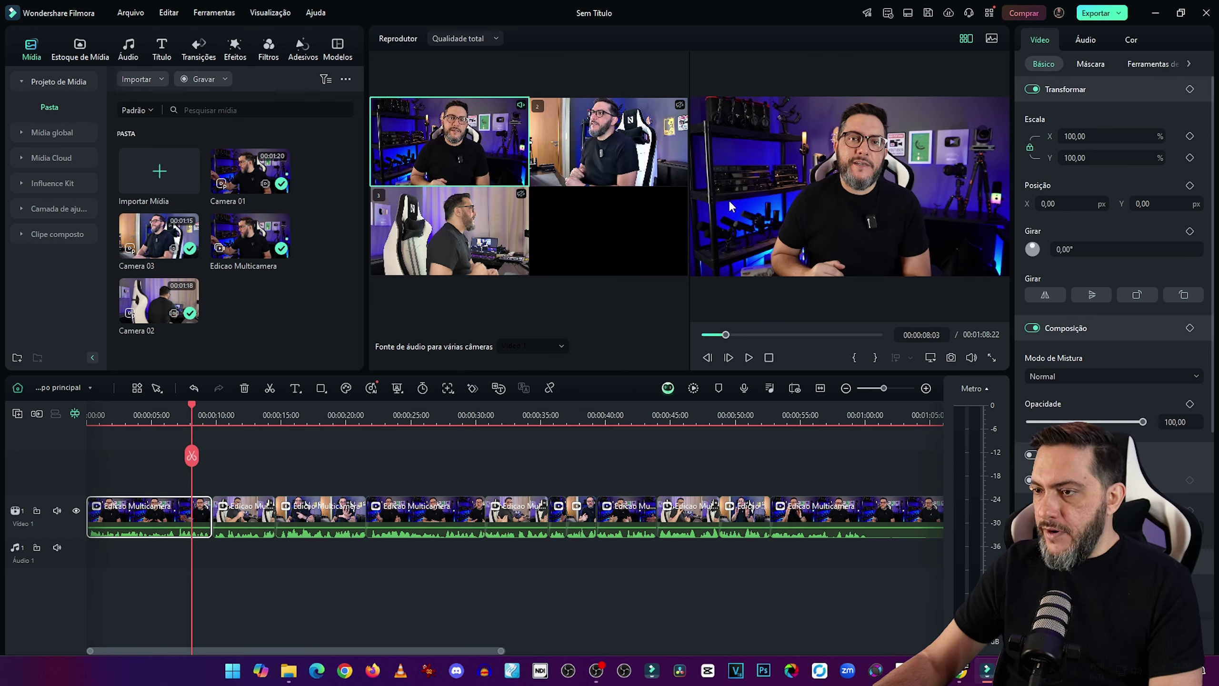
drag(687, 243, 583, 246)
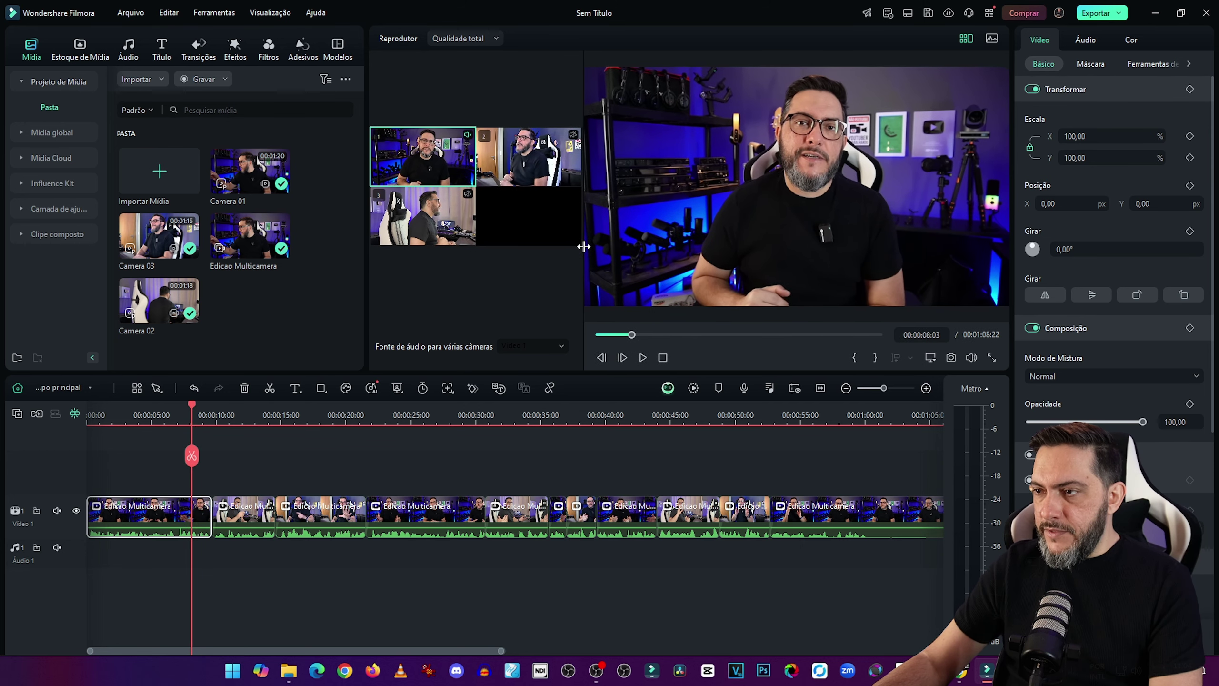
Play the edit from about 8 seconds to about 43 seconds, skipping ahead partway, to review the camera cuts.
key(space)
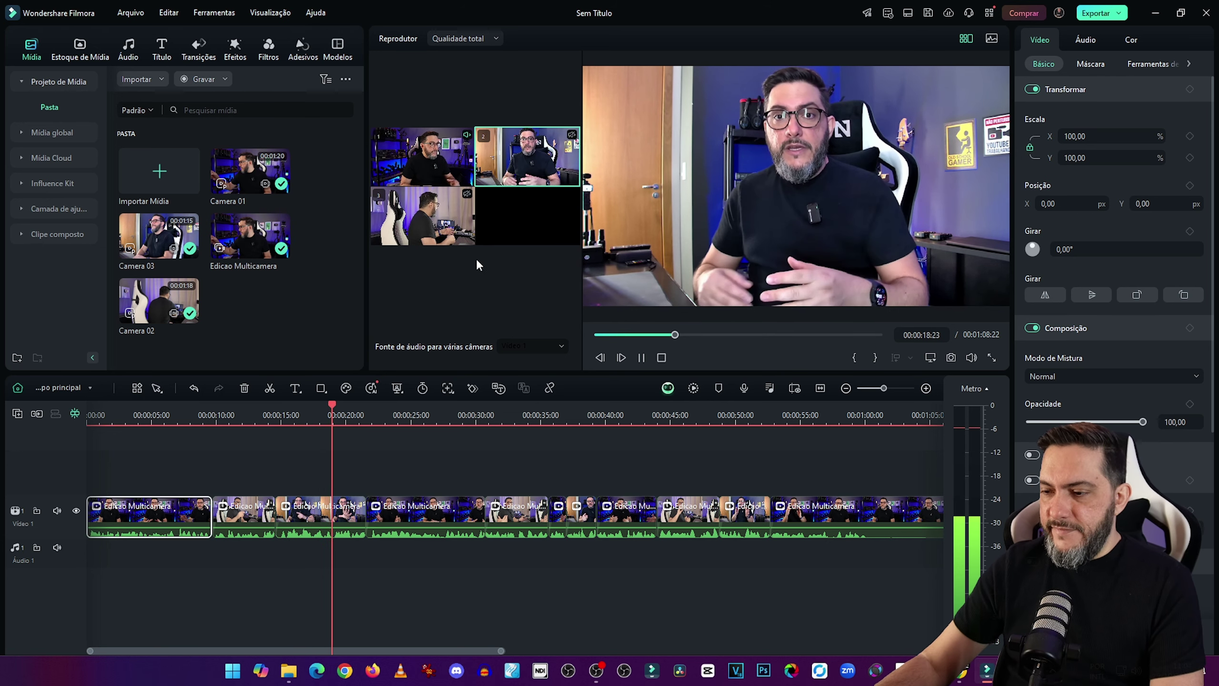
key(space)
drag(345, 404, 520, 418)
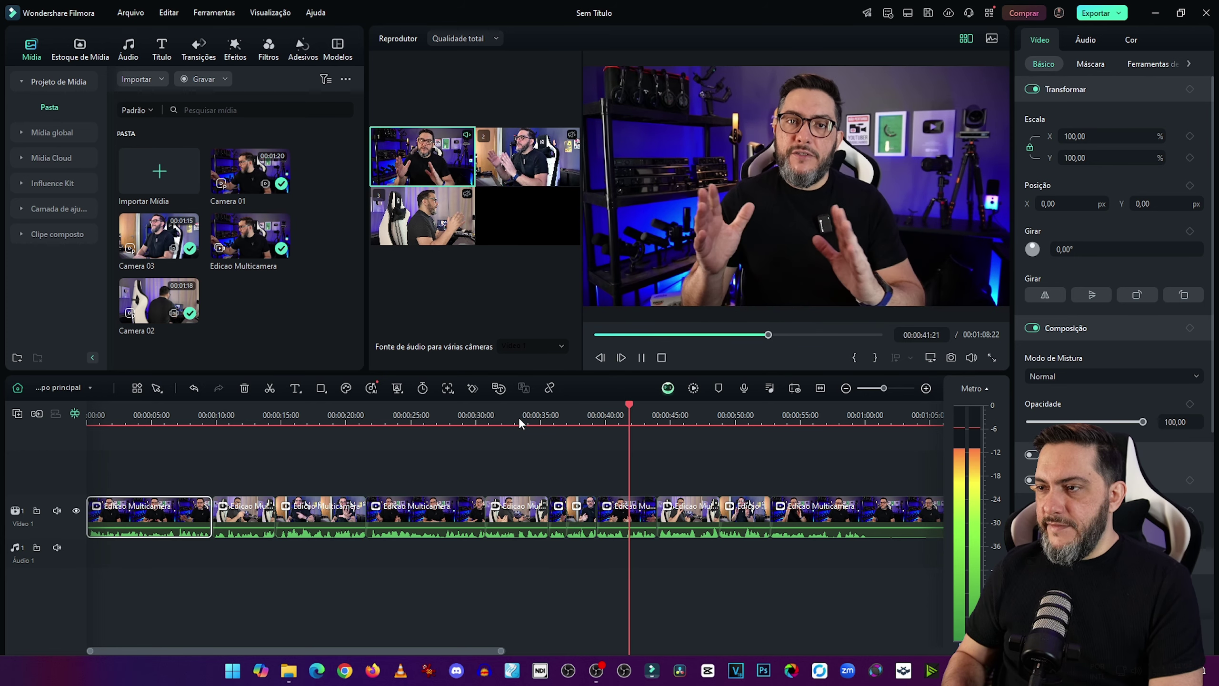
key(space)
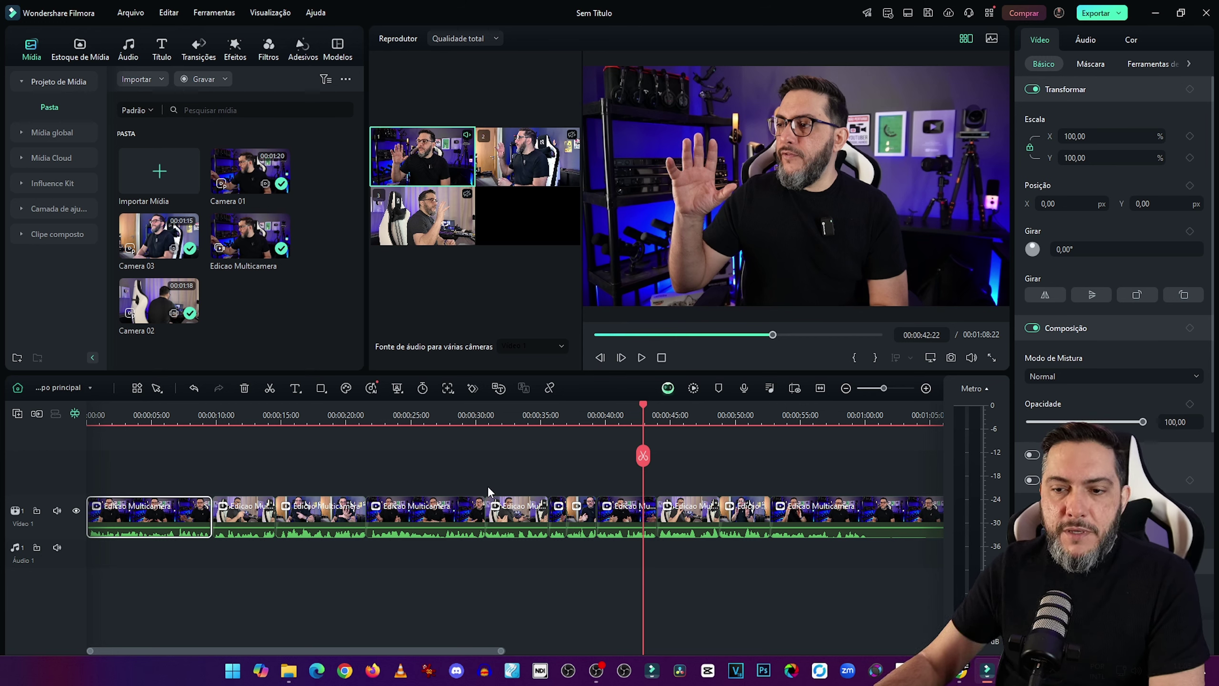
Open the multicamera clip's own timeline and show camera 3 at about 25 seconds.
double_click(511, 516)
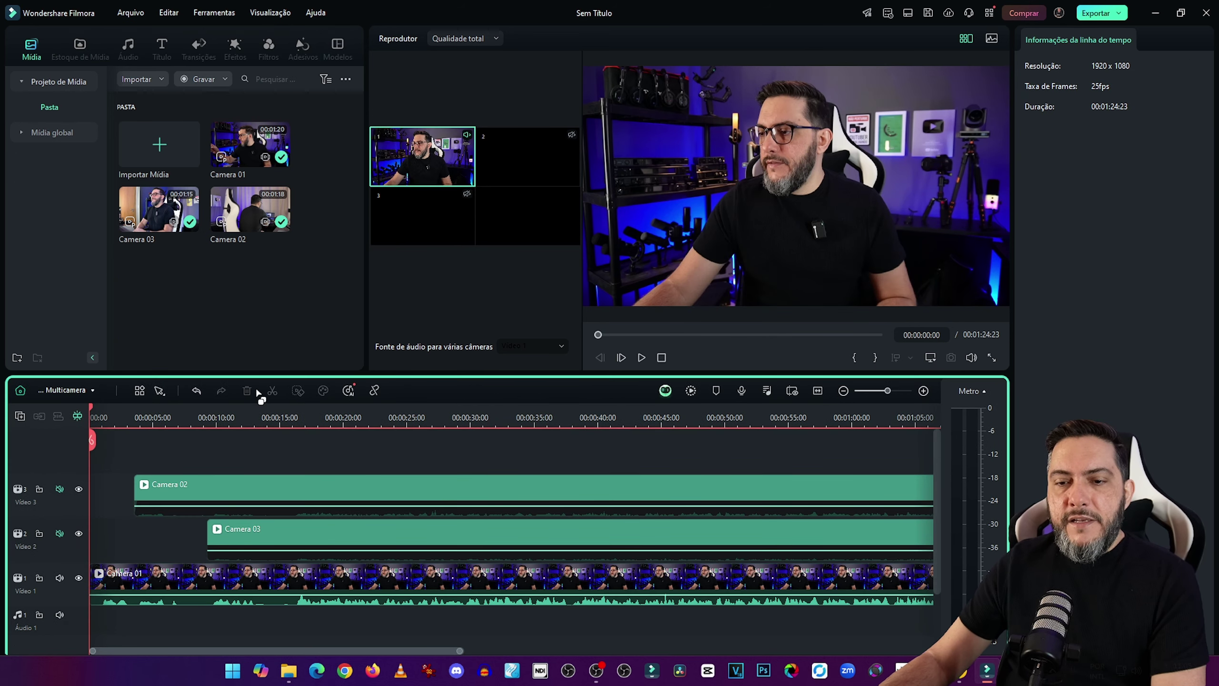
drag(91, 407, 411, 422)
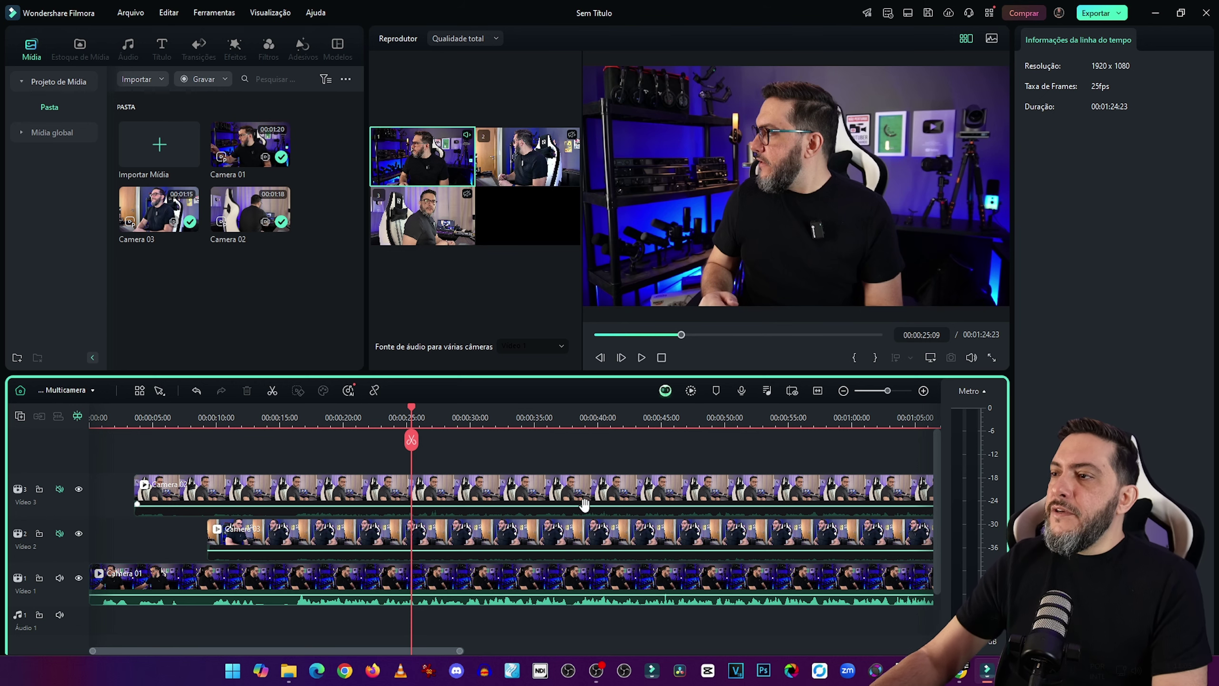
key(3)
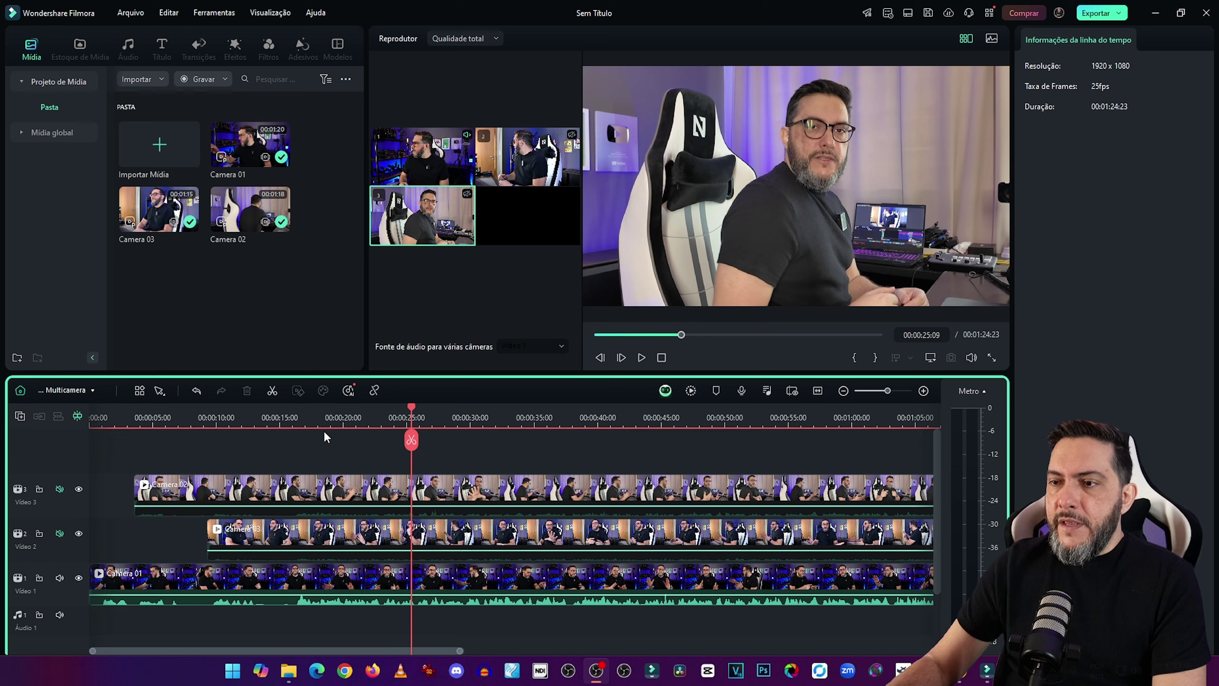
Select the Camera 01 clip at about 39 seconds, enable its AI colour palette in the widened properties and delete the saved palette.
click(416, 579)
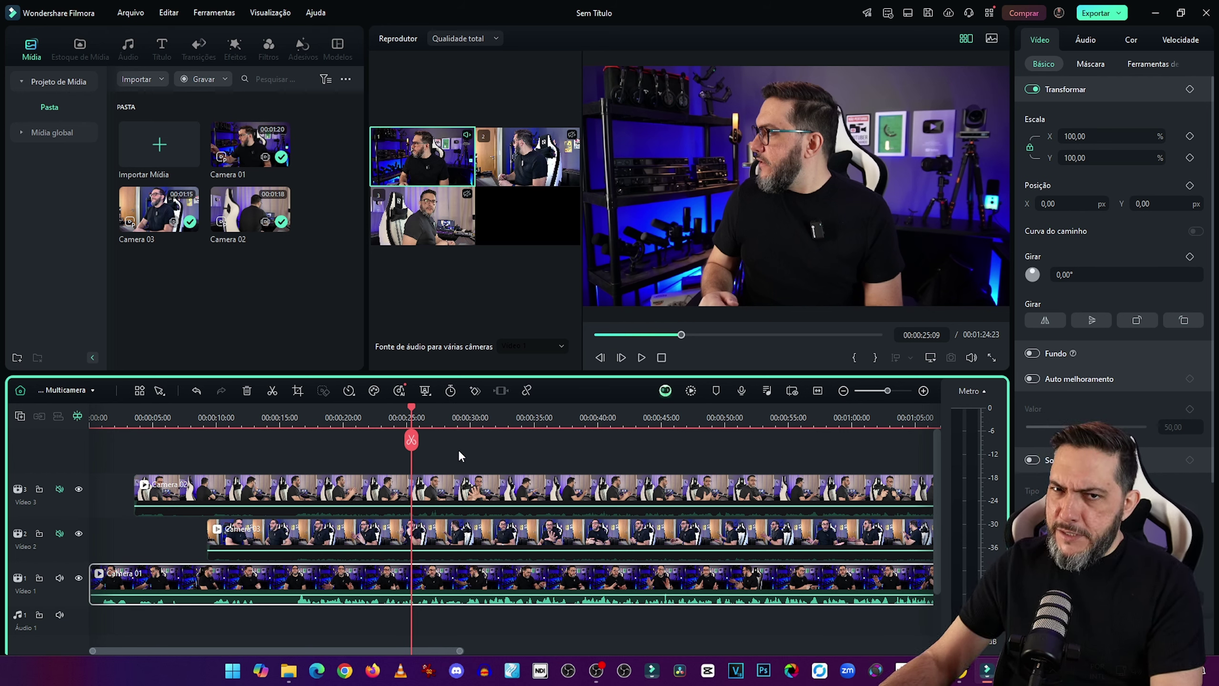
drag(411, 411, 589, 429)
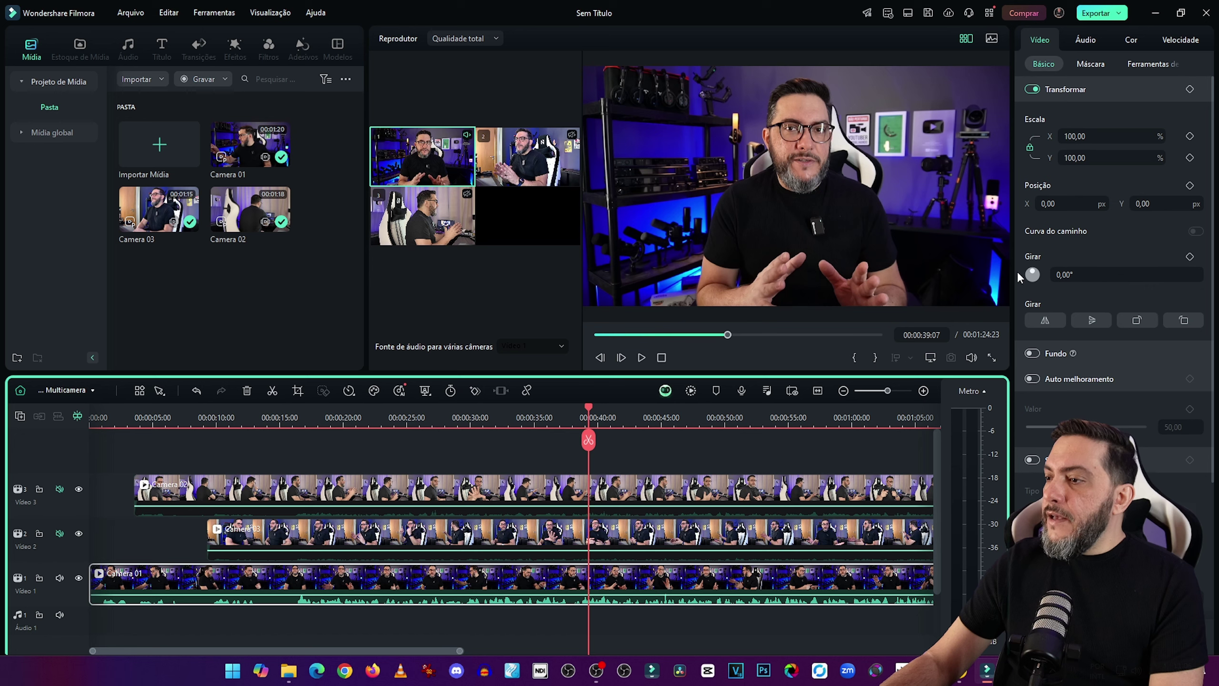
drag(1013, 262, 899, 266)
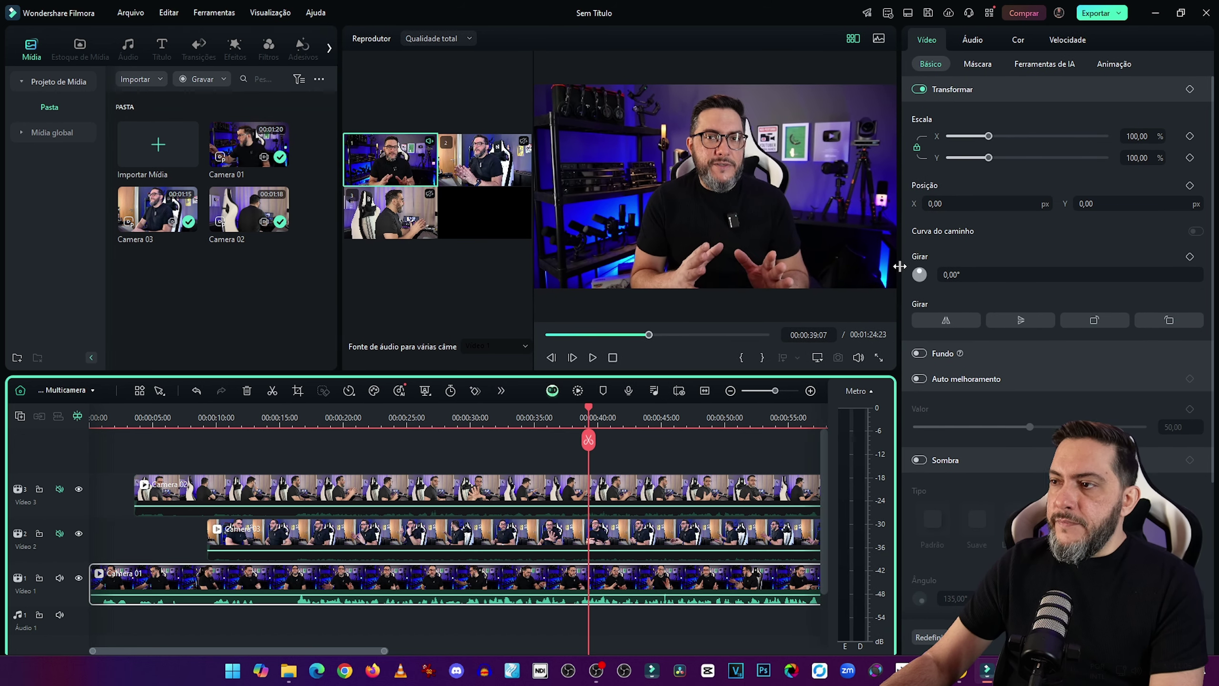
click(1023, 40)
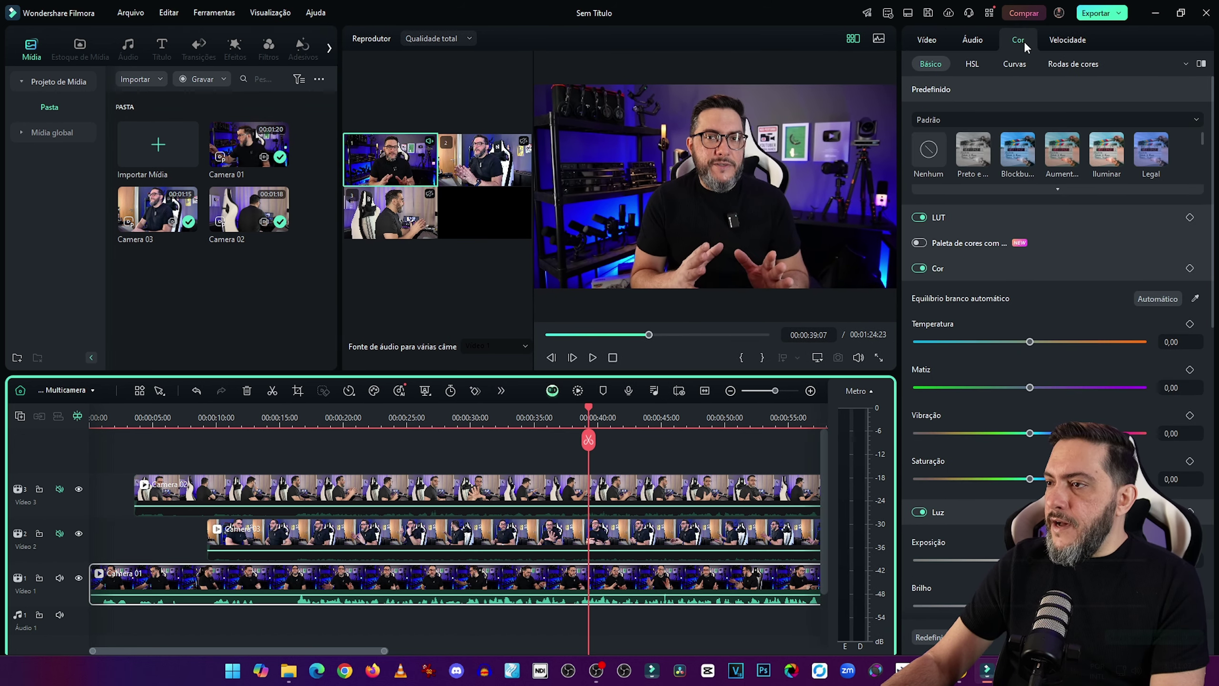
click(919, 244)
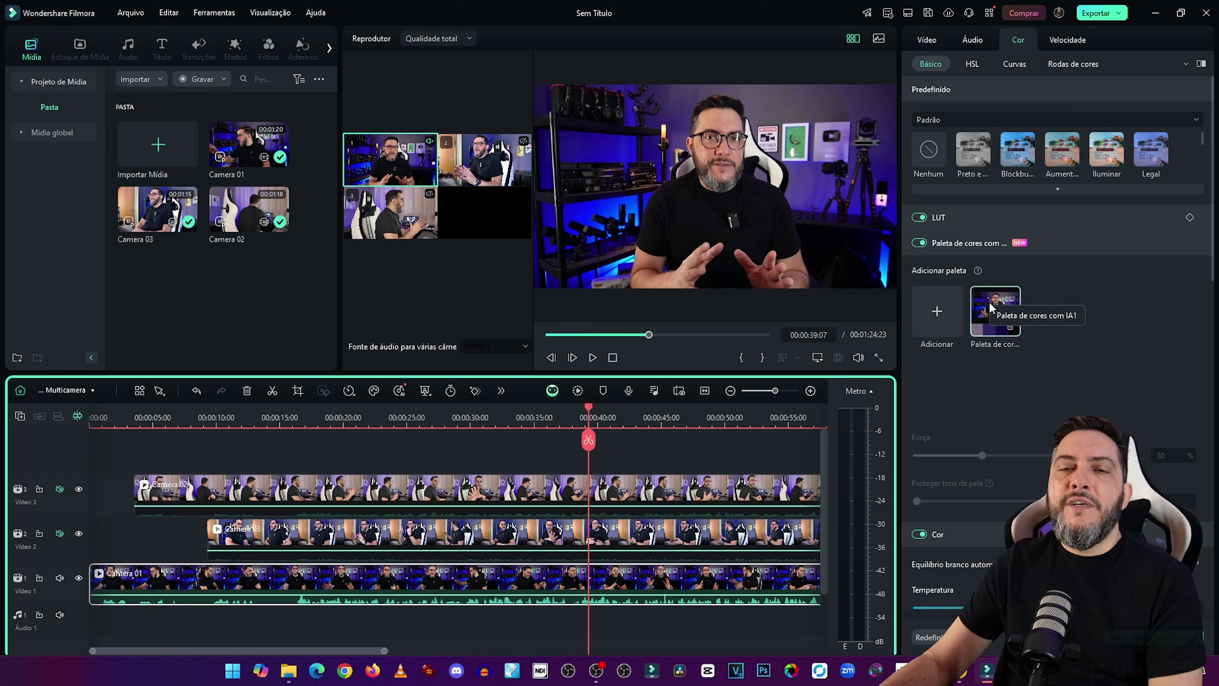
click(1010, 329)
click(667, 340)
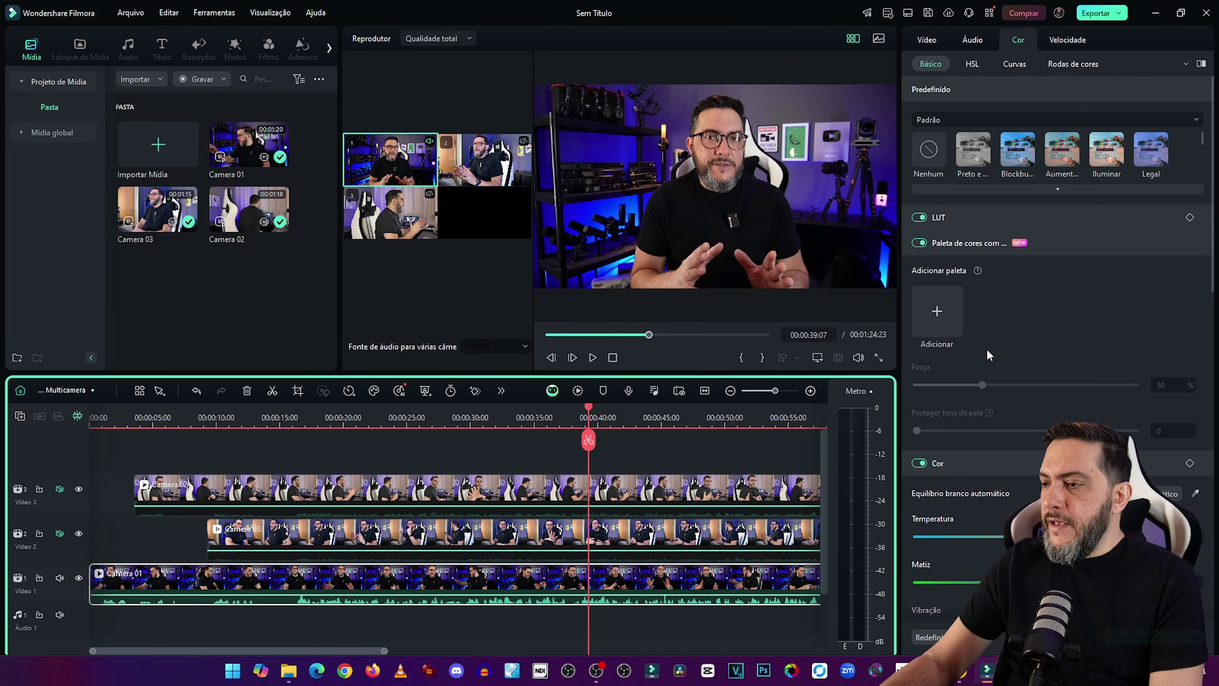
Generate a new AI colour palette from the current Camera 01 timeline frame, and save and apply it.
click(942, 311)
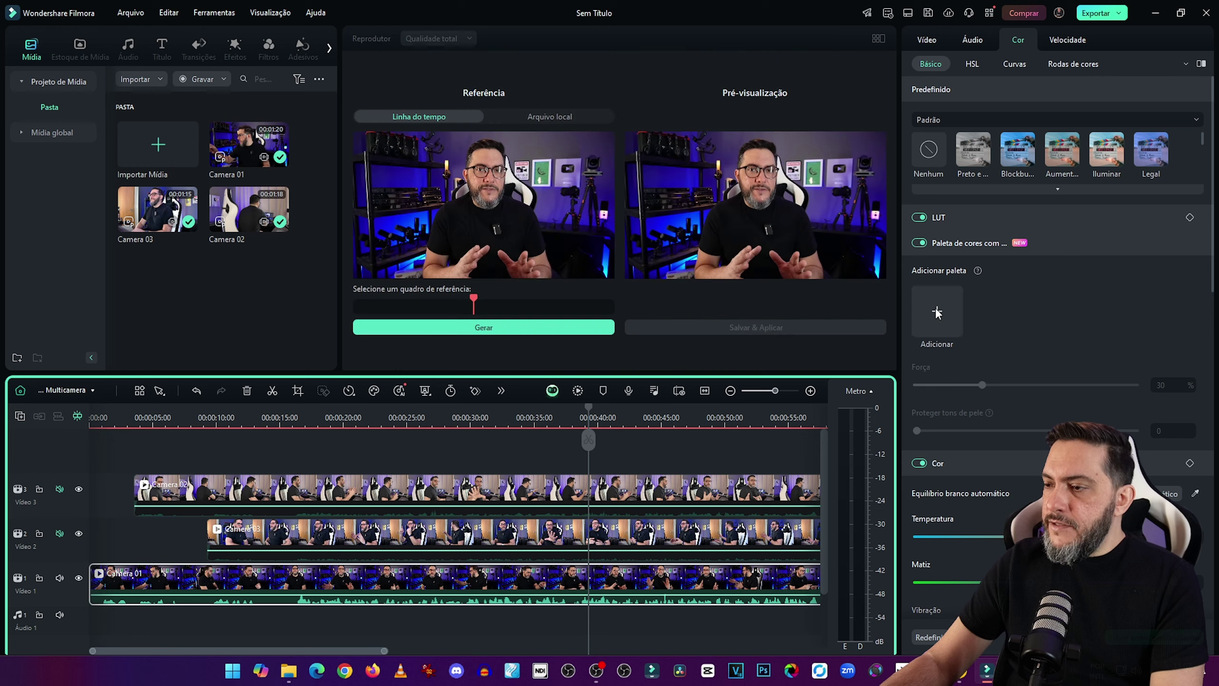
click(482, 328)
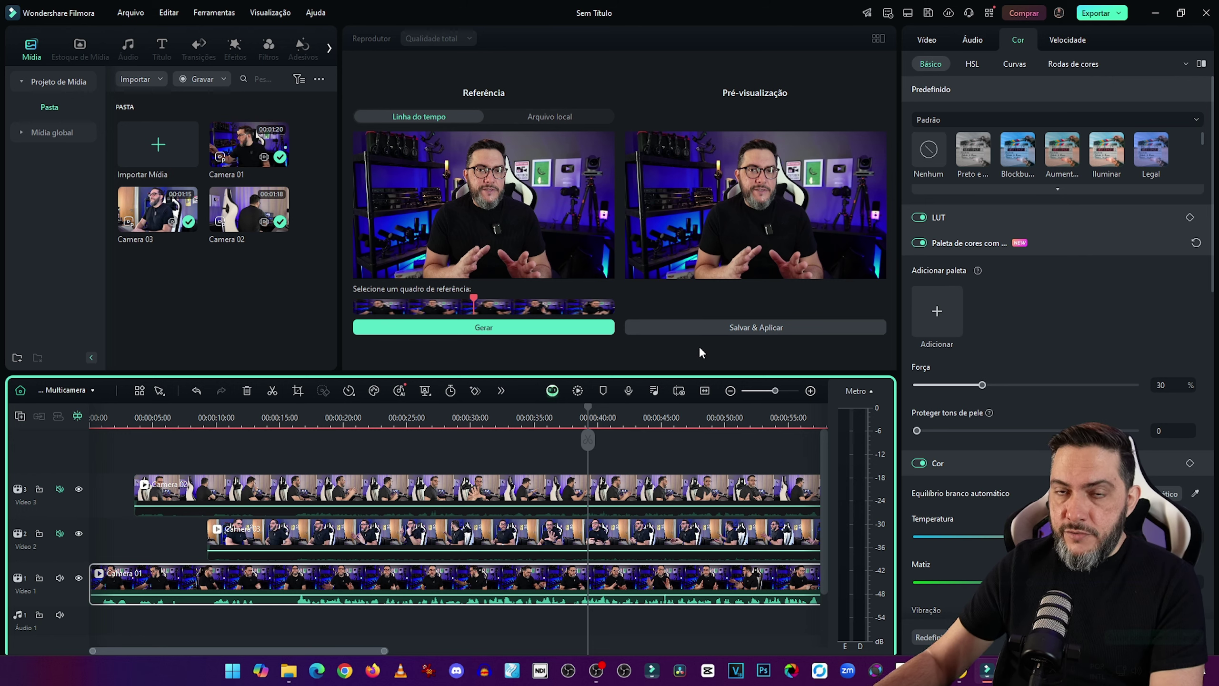
click(727, 326)
click(730, 328)
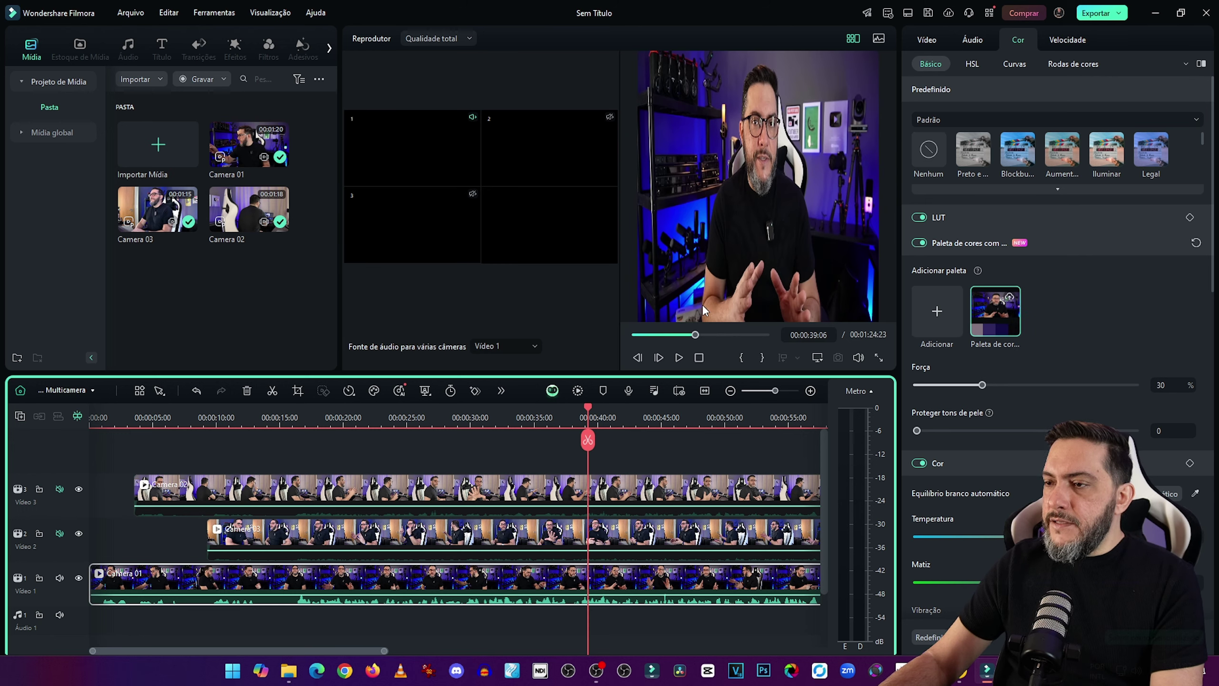
Apply the saved AI colour palette to the Camera 02 clip, previewing it at about 26 seconds.
mouse_move(994, 318)
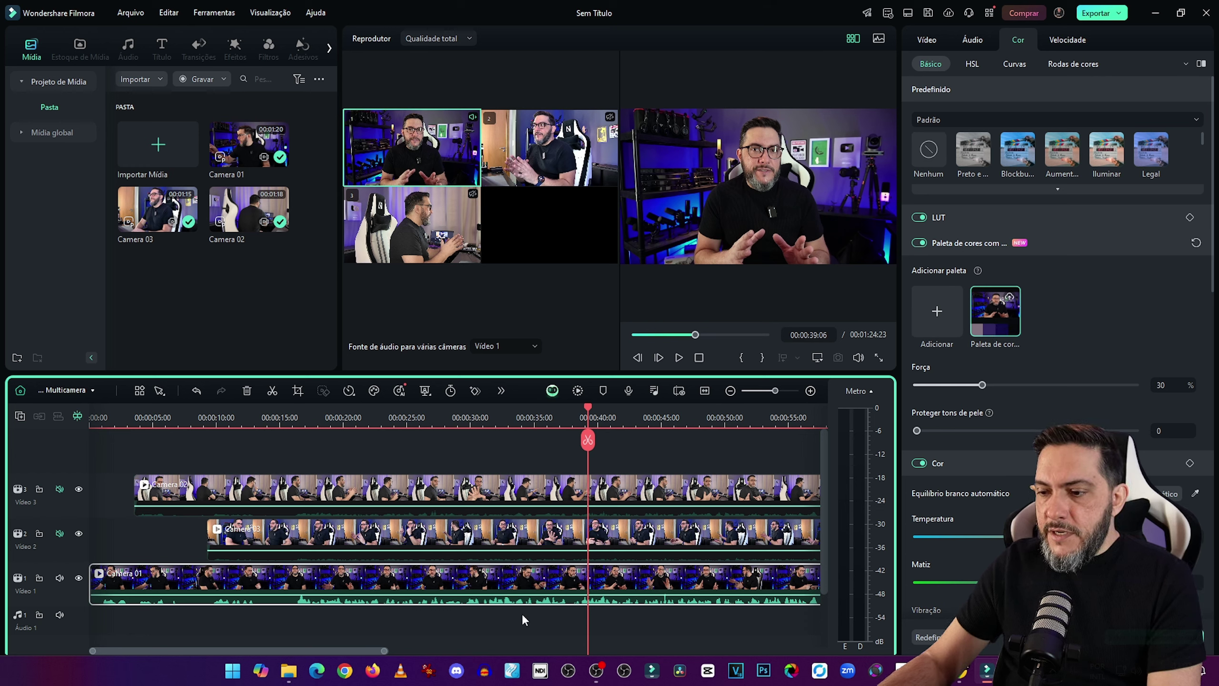
click(558, 496)
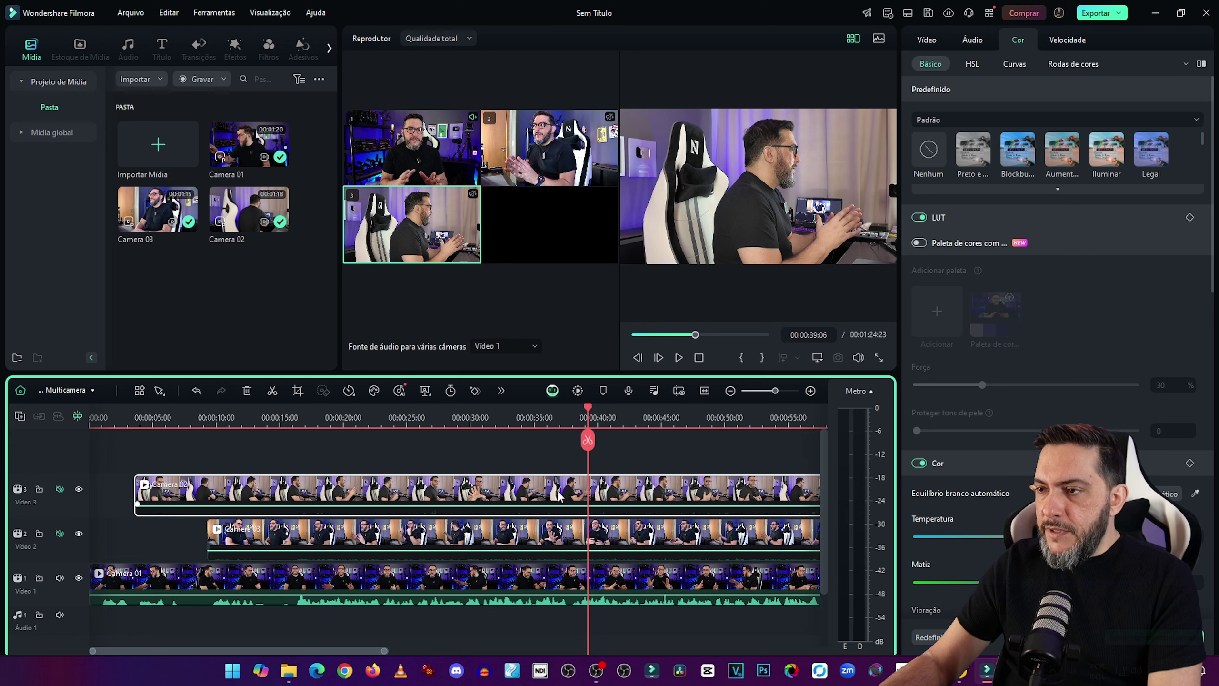
drag(588, 411, 426, 427)
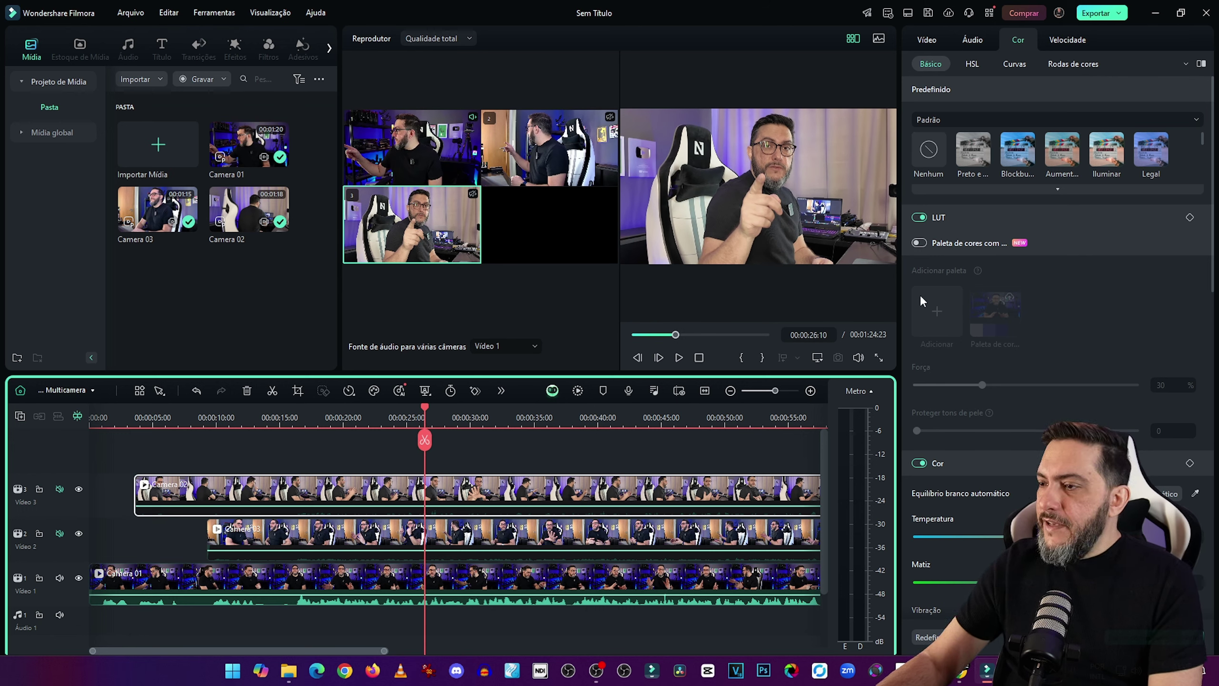
click(918, 243)
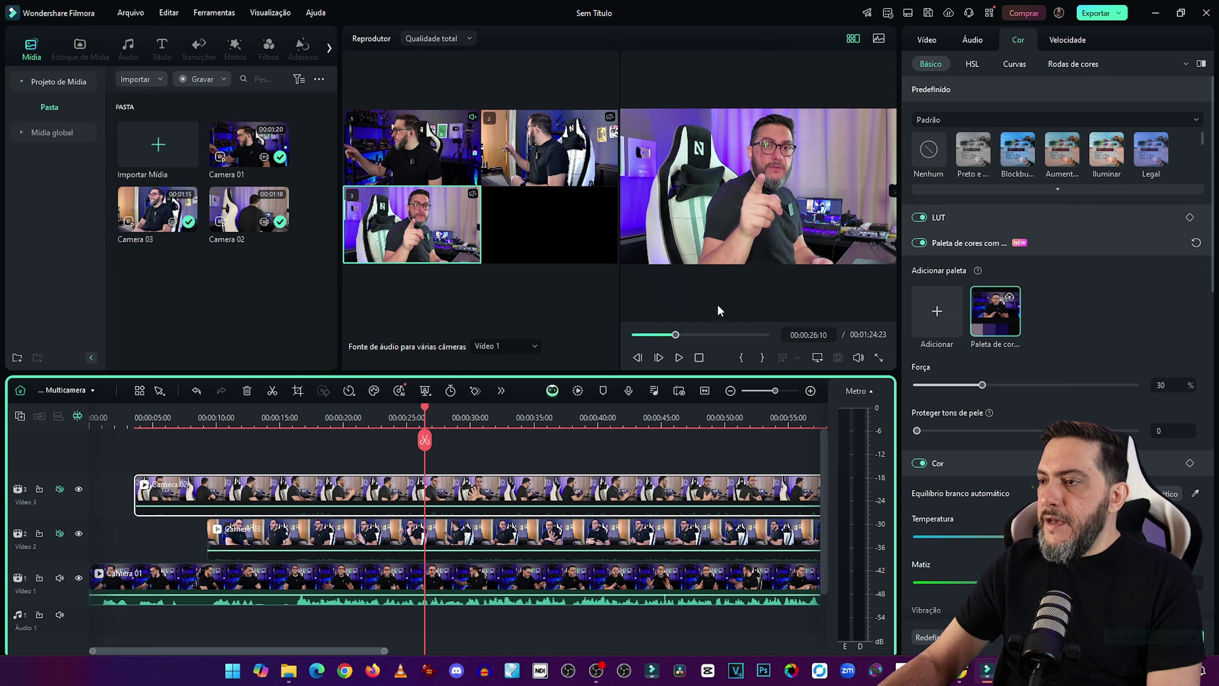
Apply the saved AI colour palette to the Camera 03 clip, previewing it at about 31 seconds.
scroll(1121, 281, down, 3)
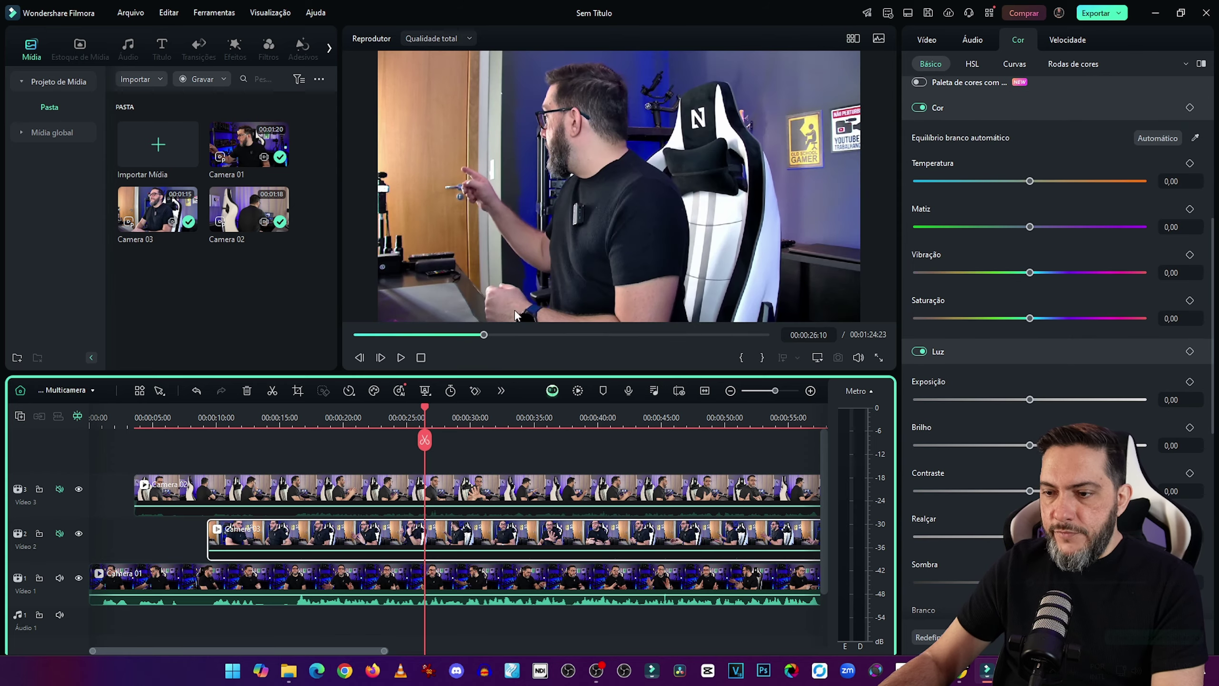
drag(425, 407, 493, 408)
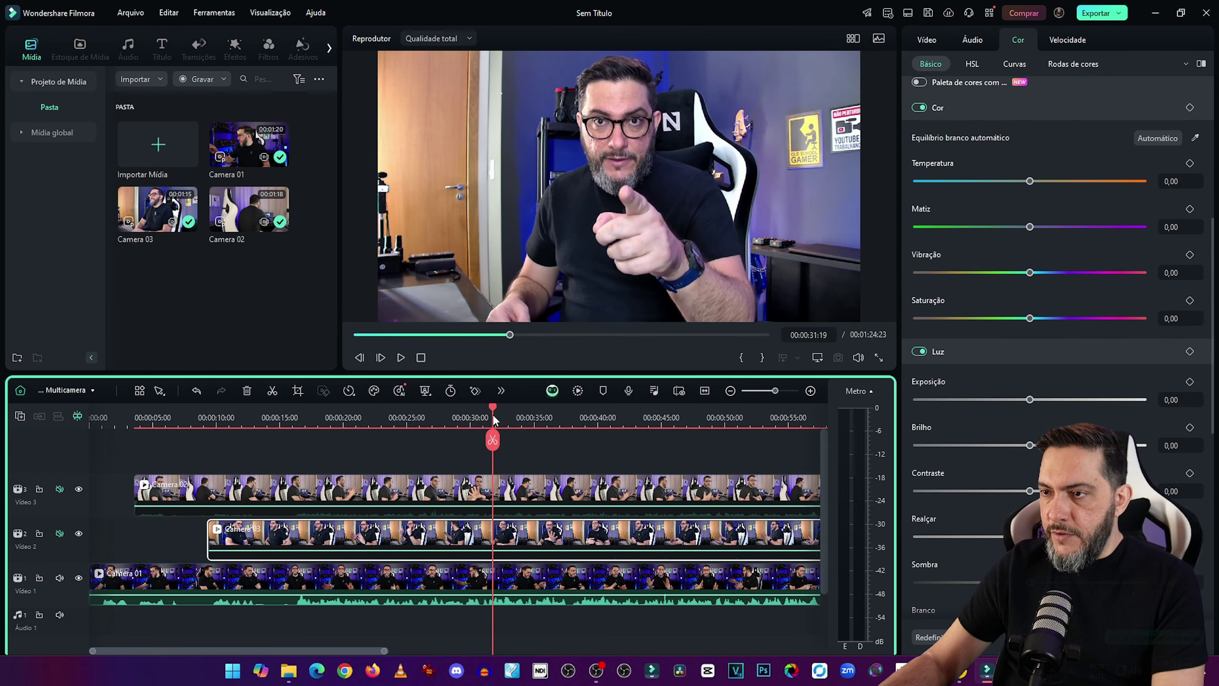
scroll(1056, 269, up, 6)
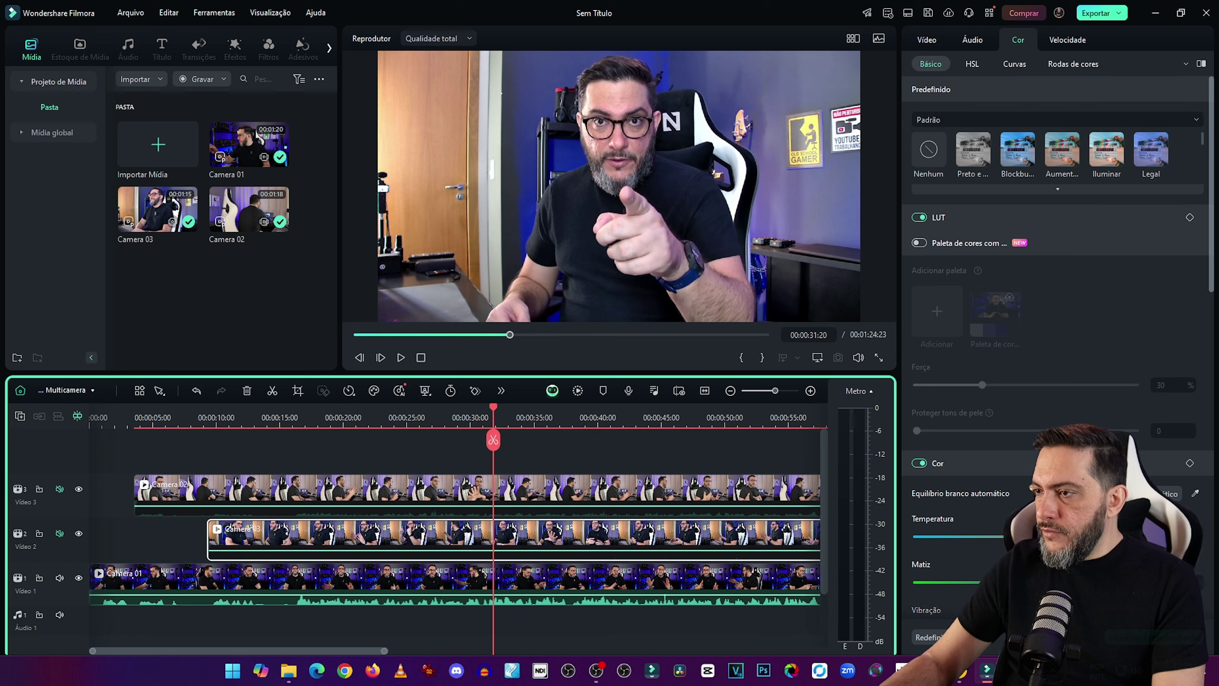
click(919, 243)
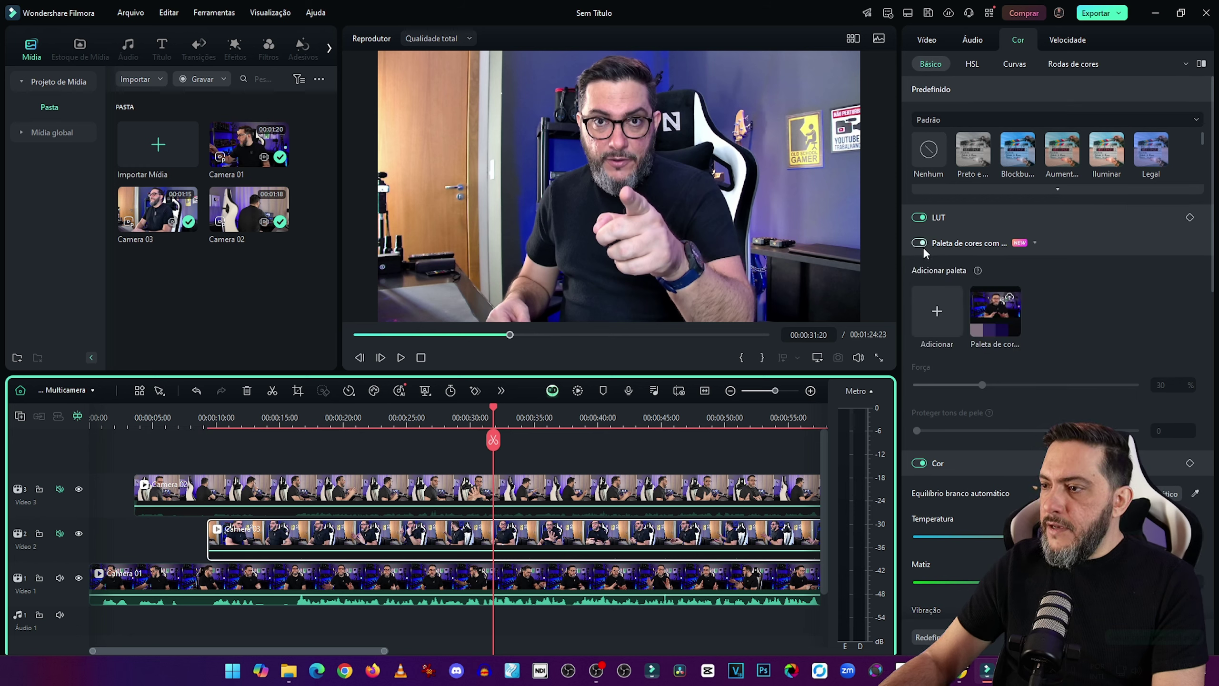
click(998, 309)
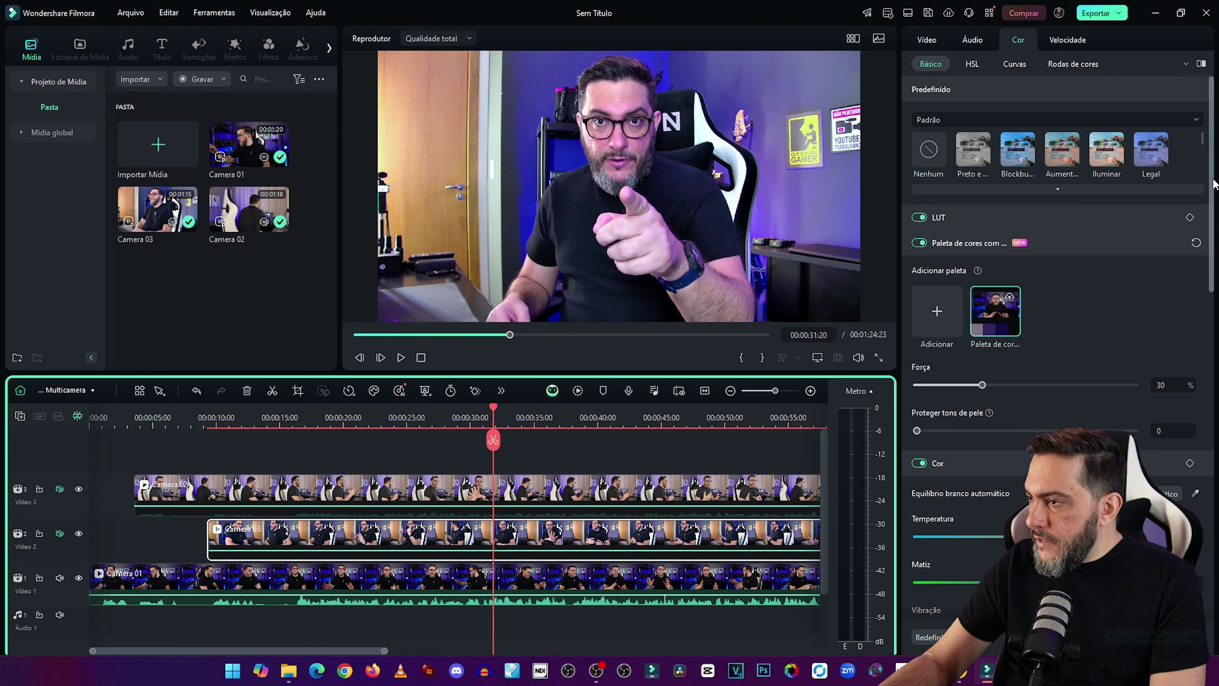
Set the Camera 03 palette's skin tone protection to 100 and the clip's colour temperature to 53.
scroll(925, 379, down, 1)
drag(922, 382, 1160, 390)
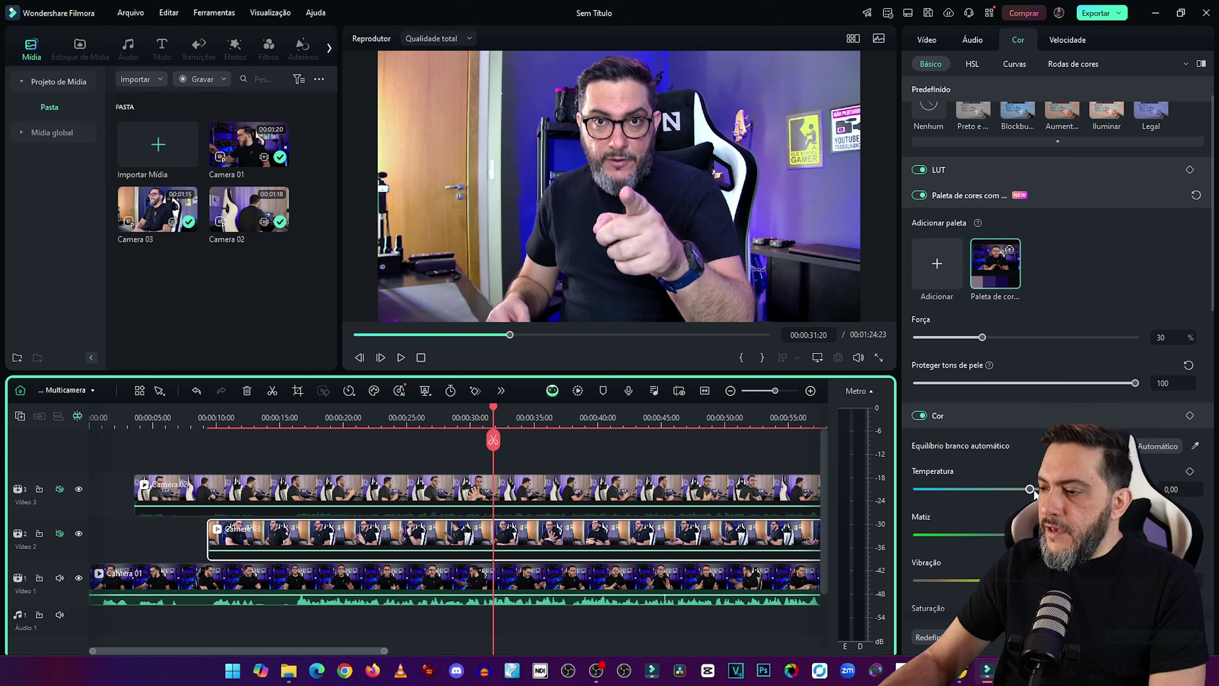
drag(1029, 489, 1090, 489)
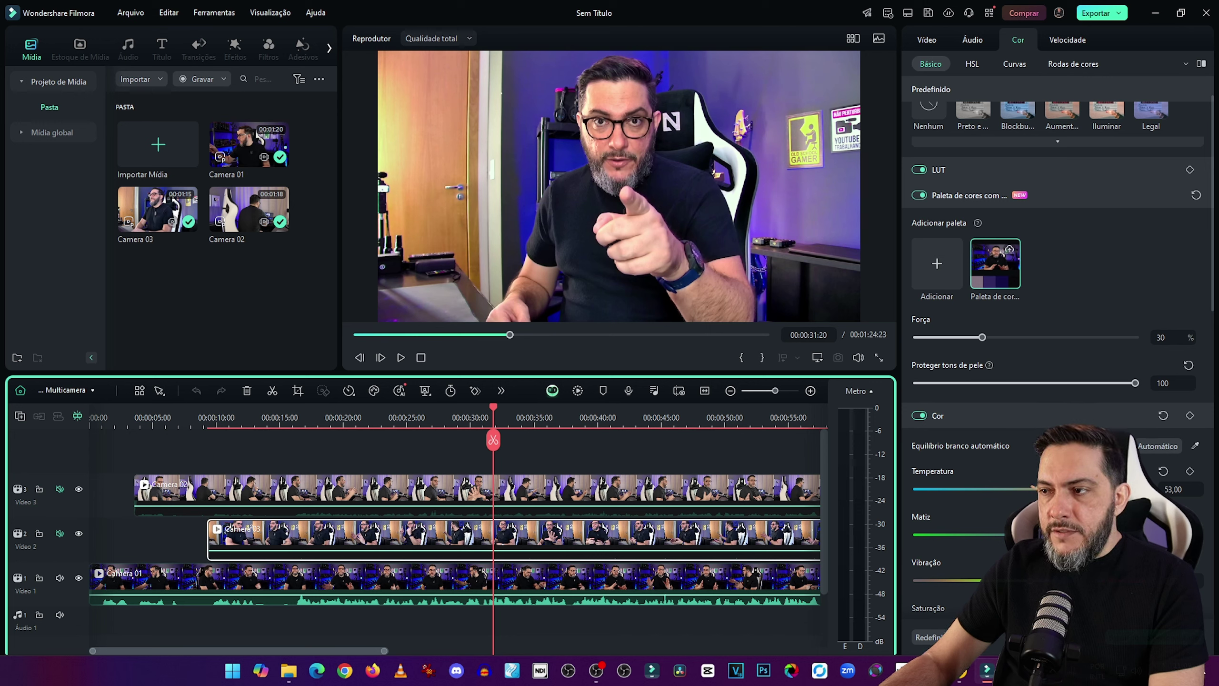
Adjust the Camera 03 clip's light to brightness -5, exposure -6 and contrast 4.
scroll(1213, 246, down, 10)
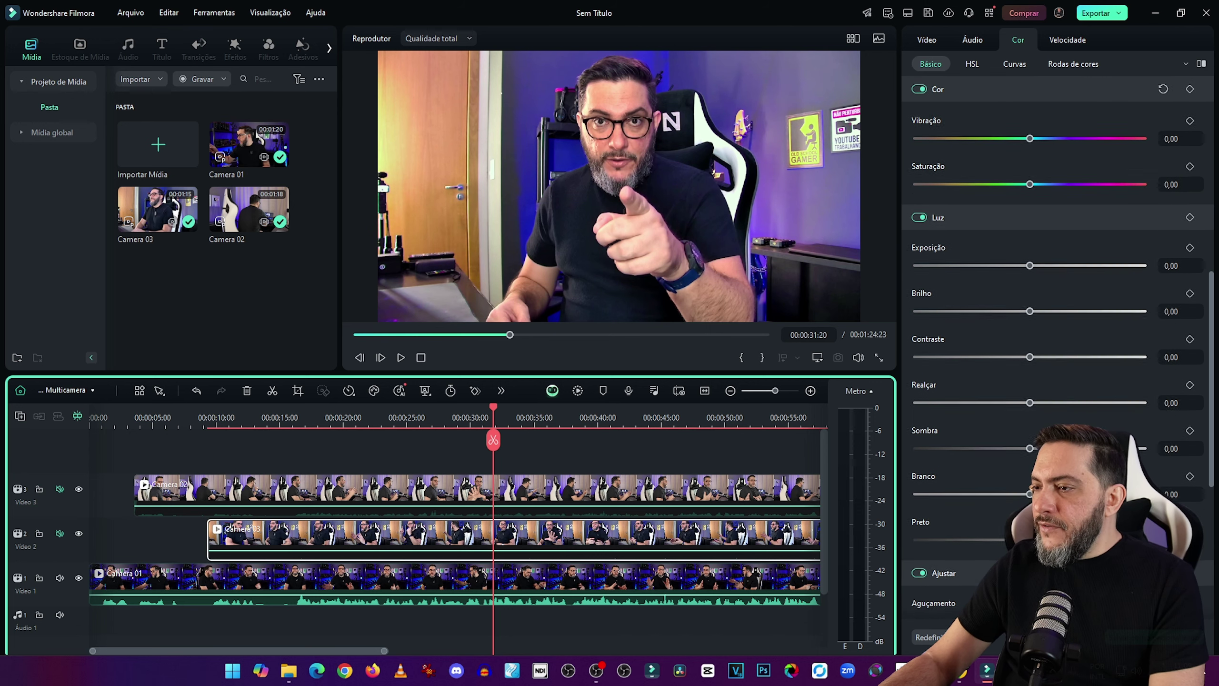
mouse_move(1028, 243)
mouse_down()
mouse_move(1011, 240)
mouse_move(1024, 240)
mouse_up()
drag(1030, 191, 1023, 191)
drag(1029, 282, 1034, 284)
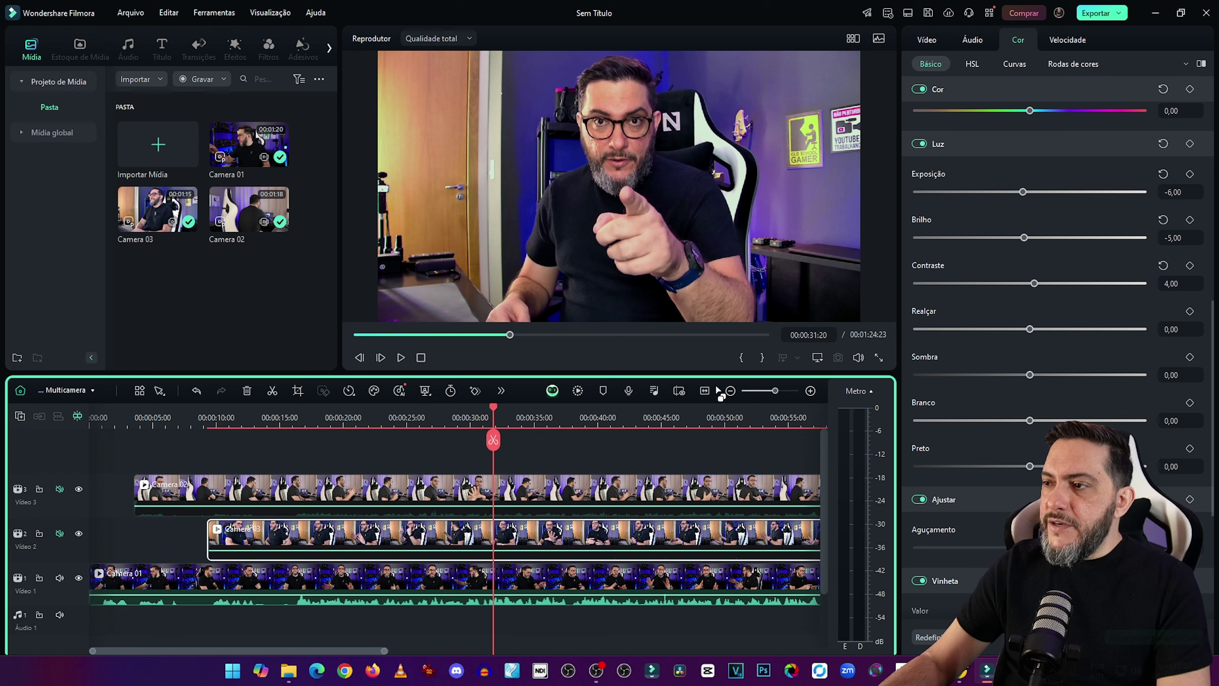
Return to the main timeline and move the playhead to about 38 seconds to preview the colour-matched edit.
click(90, 389)
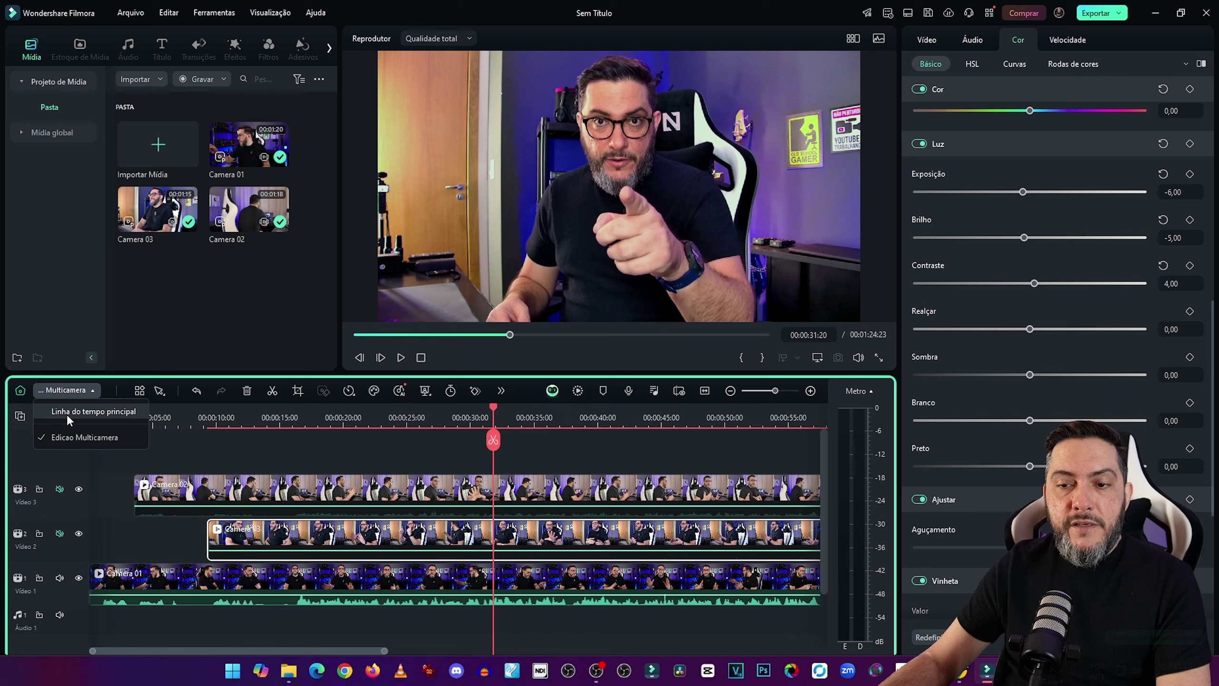
click(67, 414)
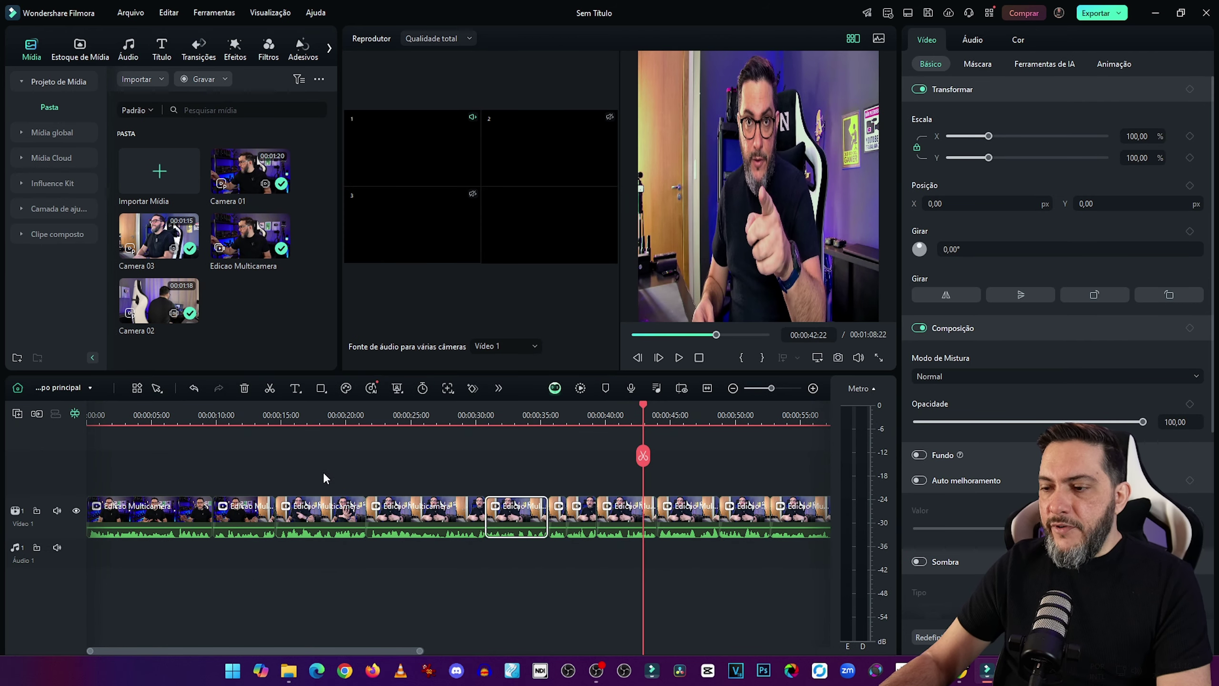
drag(640, 403, 583, 439)
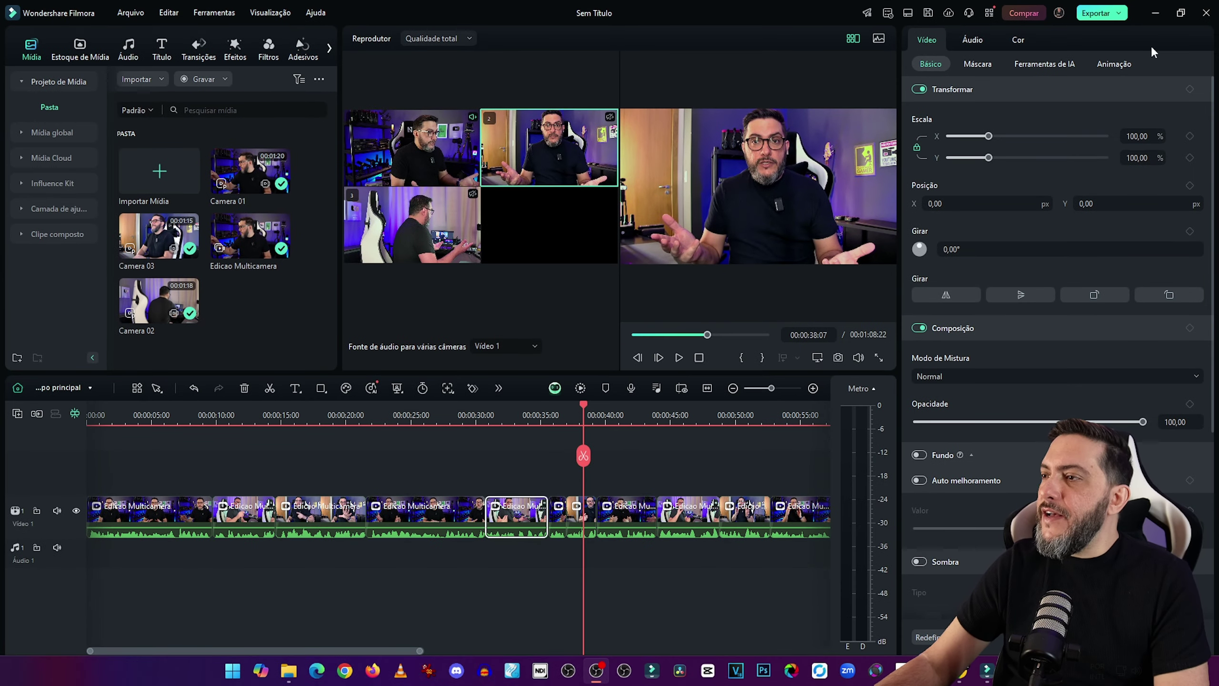
Open the local export settings, name the video Edicao multicamera and set its frame rate to 59.94 fps.
click(624, 168)
key(ctrl+e)
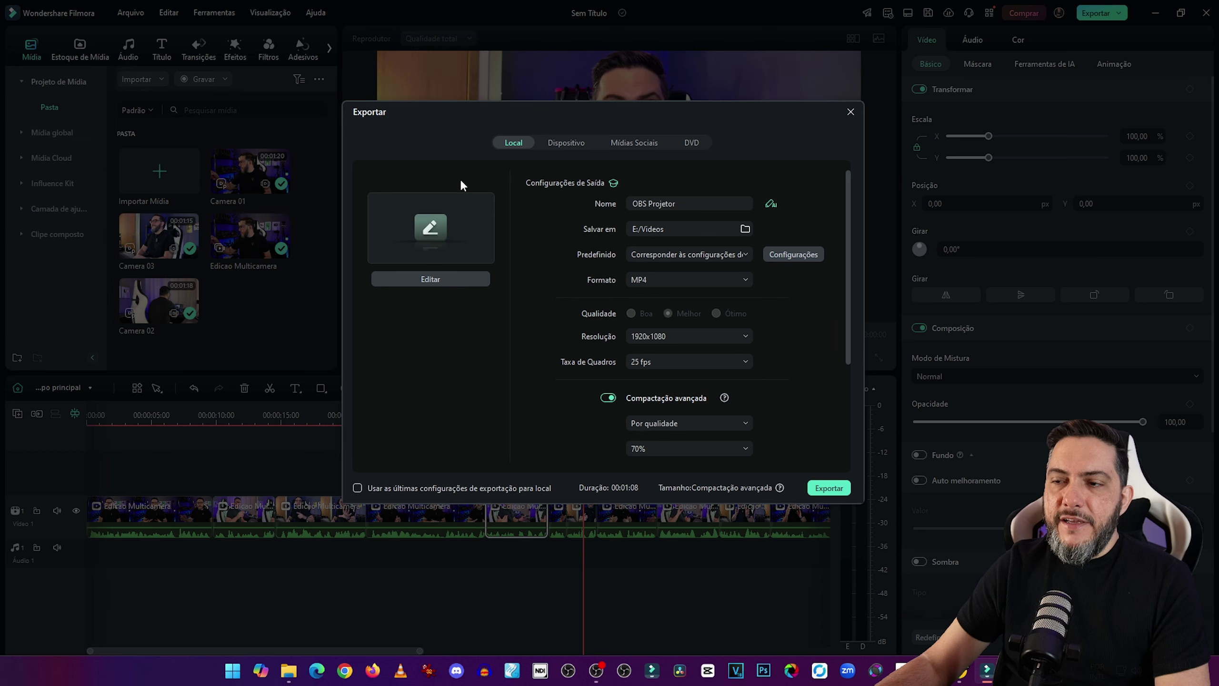
click(715, 202)
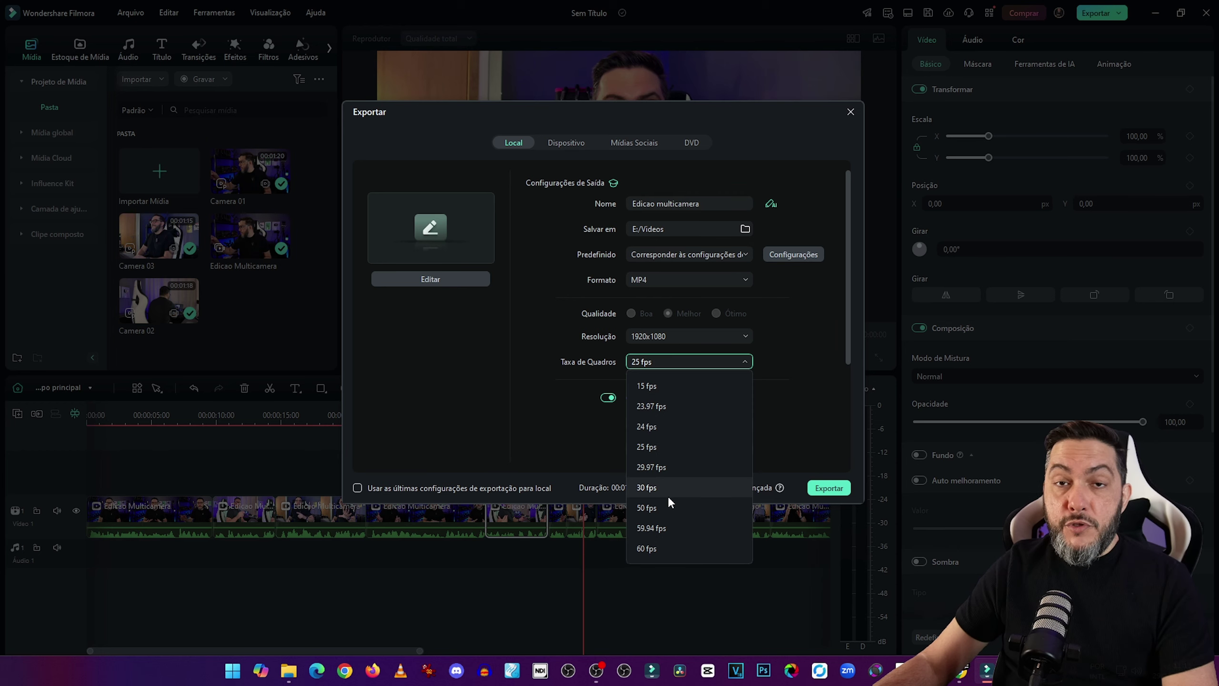
click(671, 530)
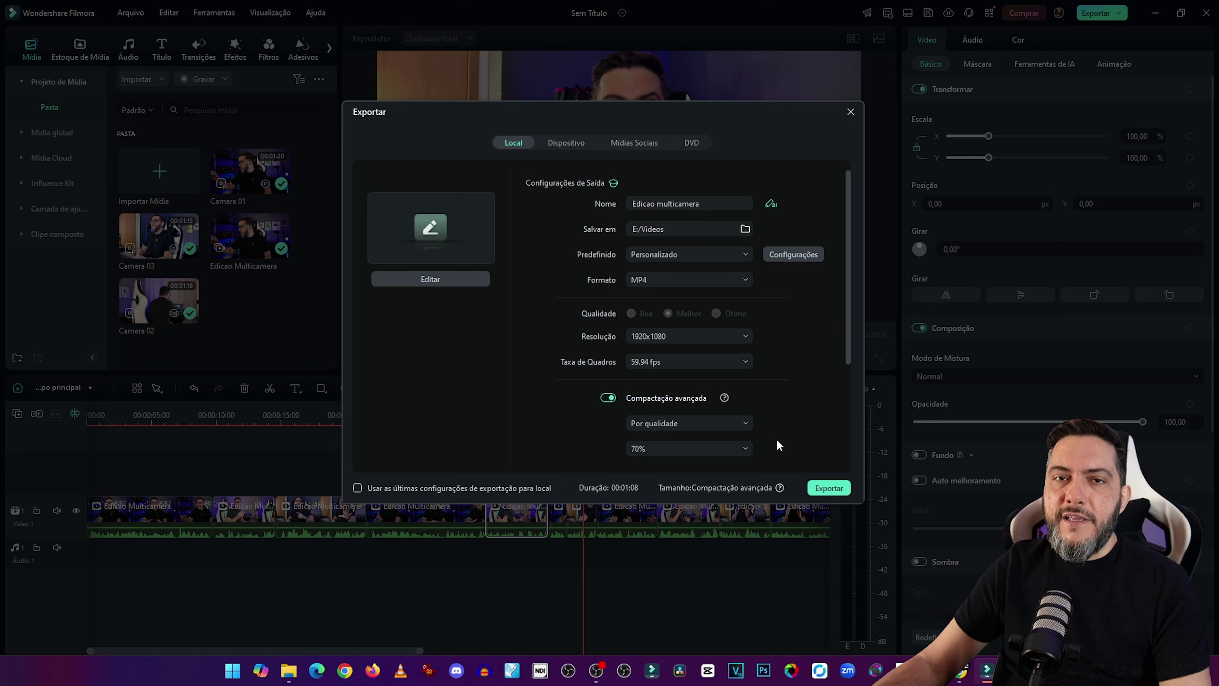
Turn off advanced compression and export the video.
drag(852, 319, 848, 385)
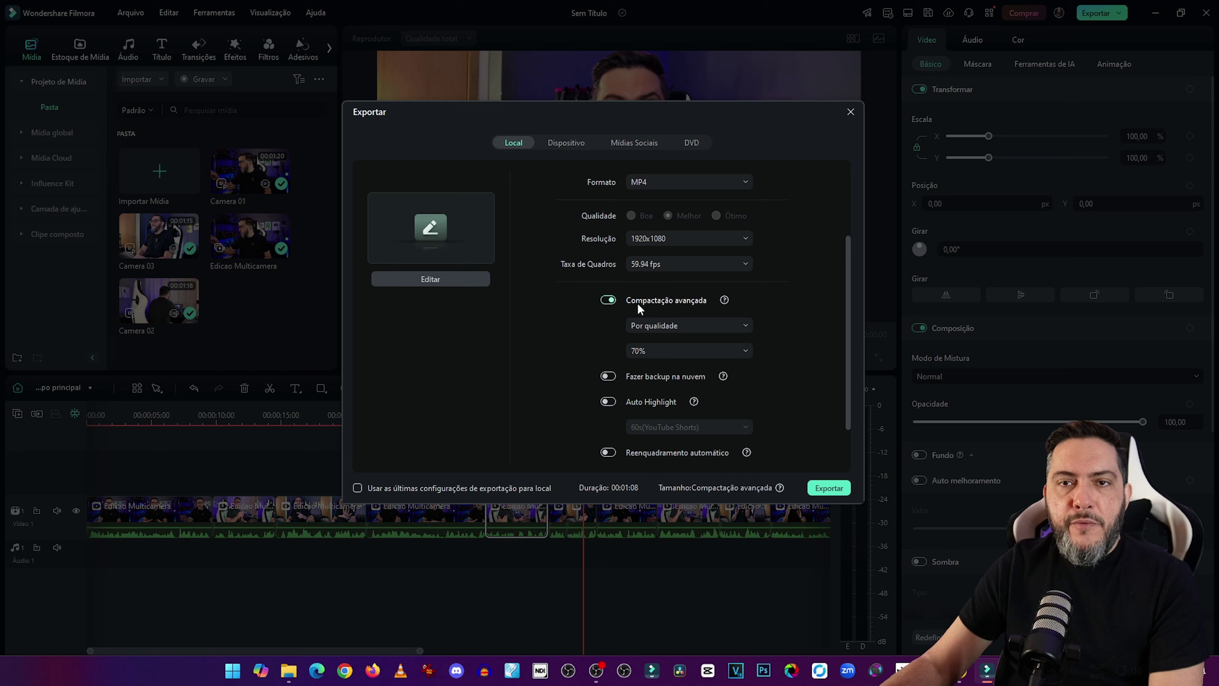
click(608, 301)
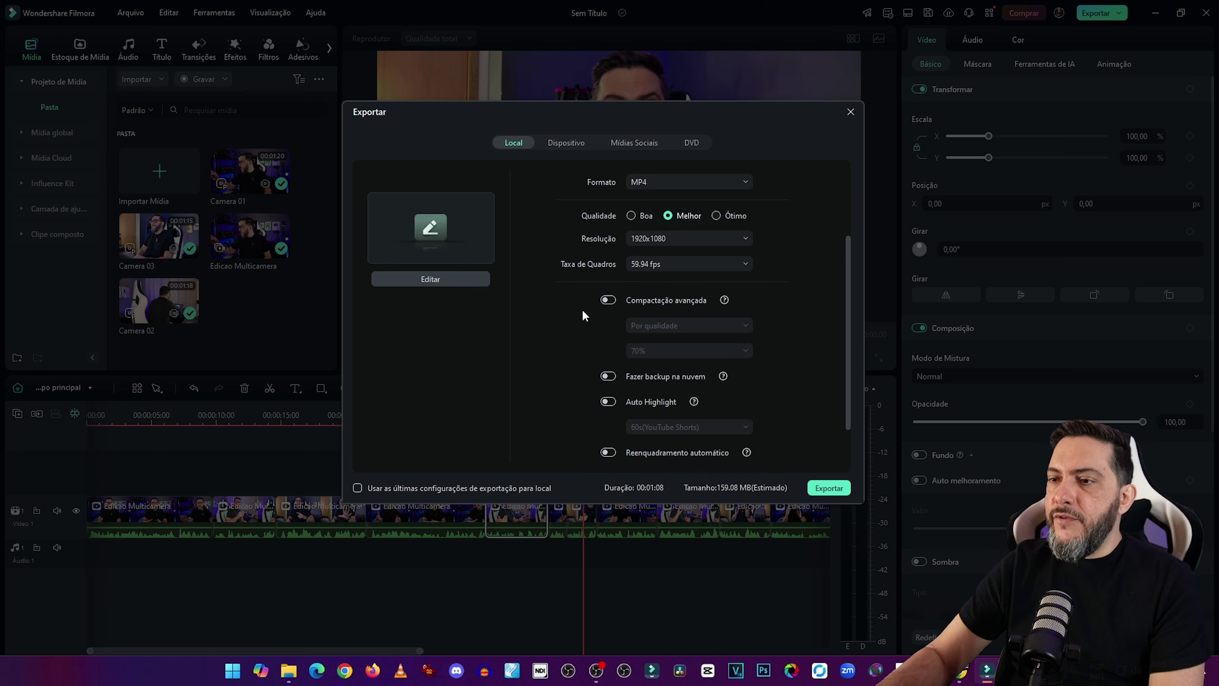
click(829, 488)
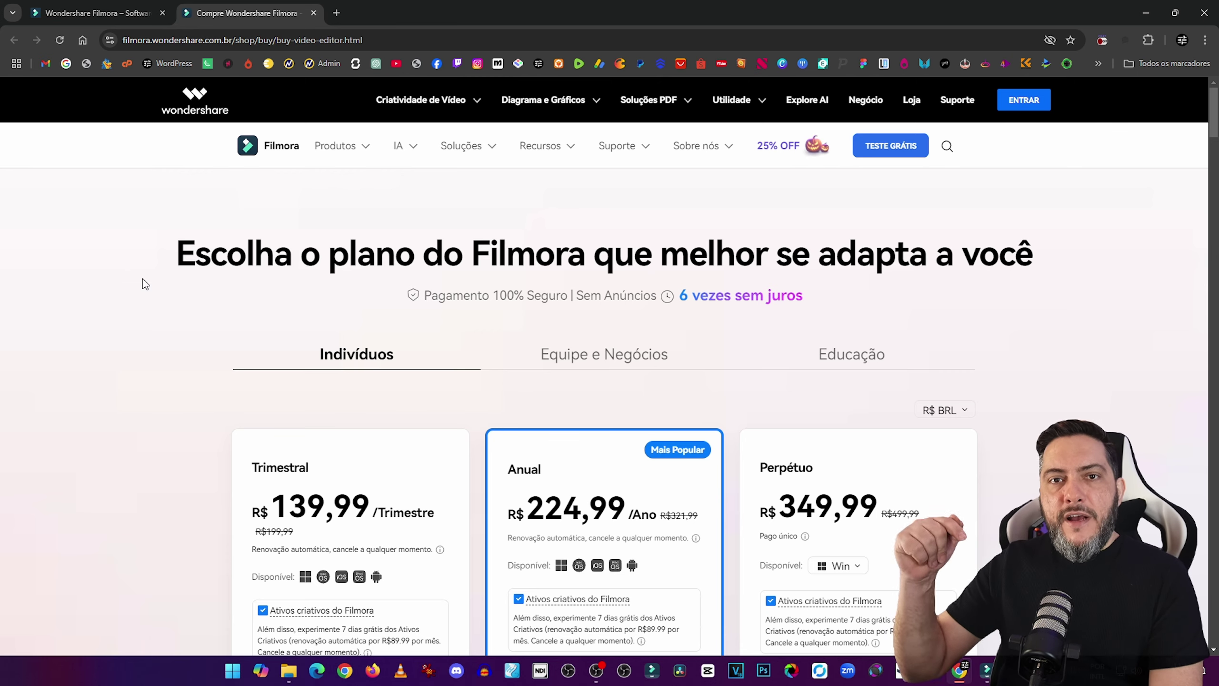
Examine the individual plan prices on the Filmora purchase page in the browser.
scroll(153, 284, down, 2)
scroll(153, 286, down, 2)
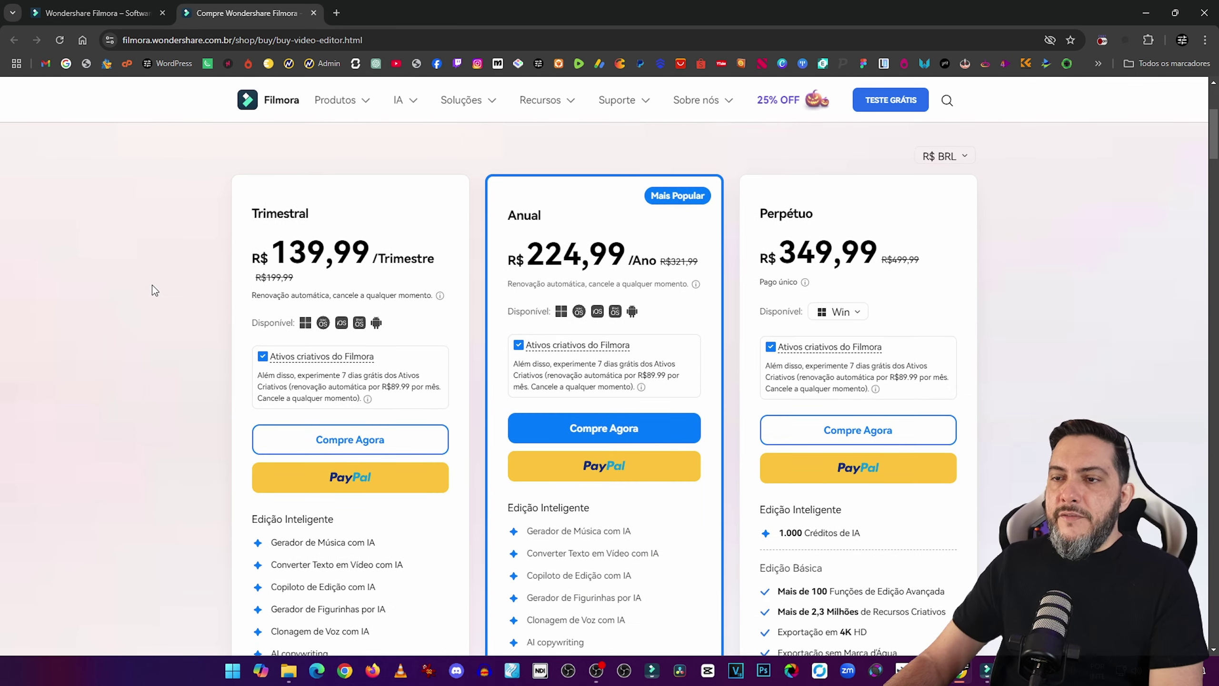
scroll(153, 286, up, 1)
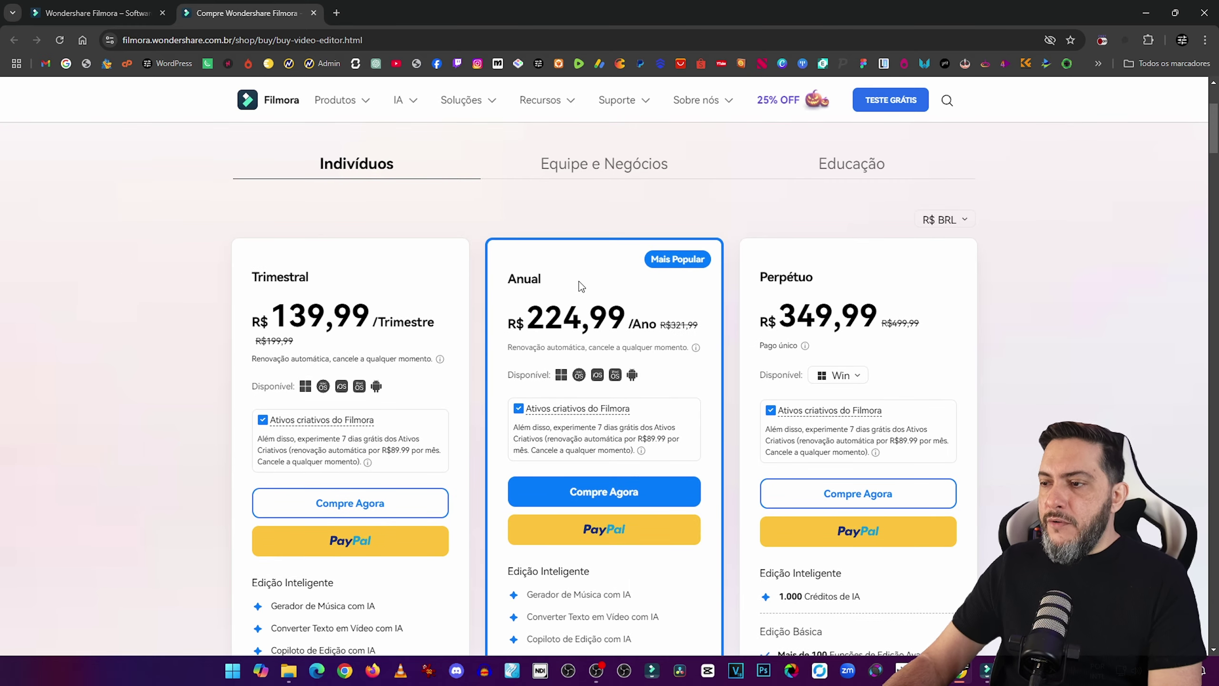